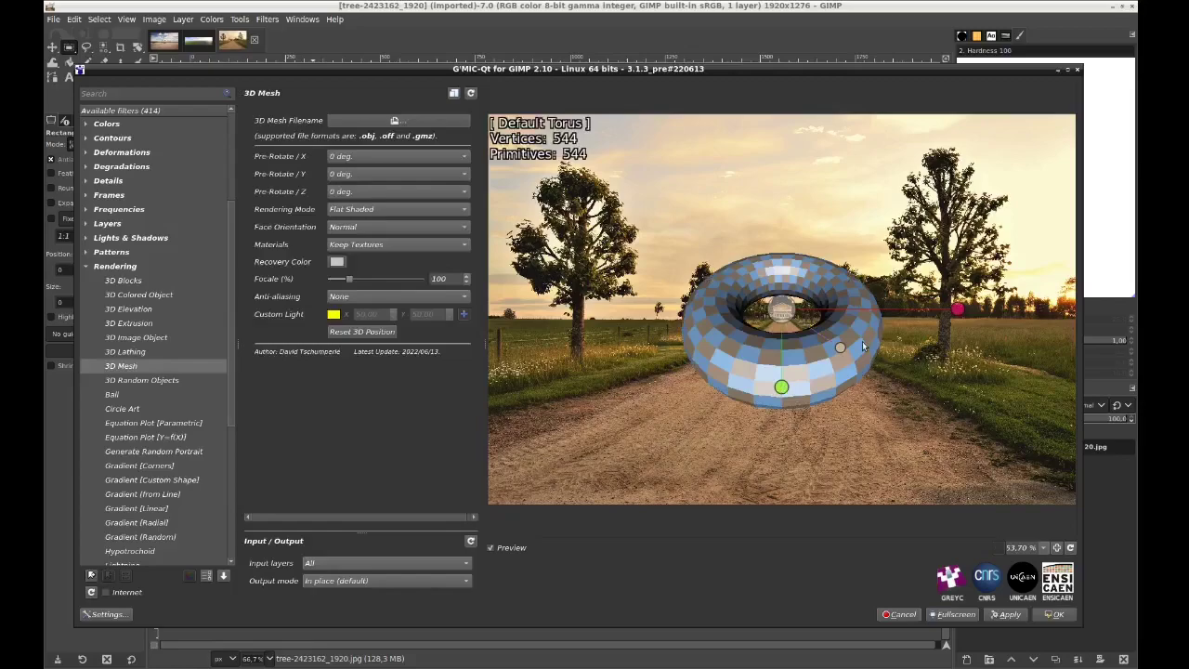
# - Enlarge the default torus in the preview, tilt it in 3D, and move its centre over to the left
pyautogui.moveTo(841, 348); pyautogui.dragTo(908, 378)
pyautogui.moveTo(788, 367); pyautogui.dragTo(876, 366)
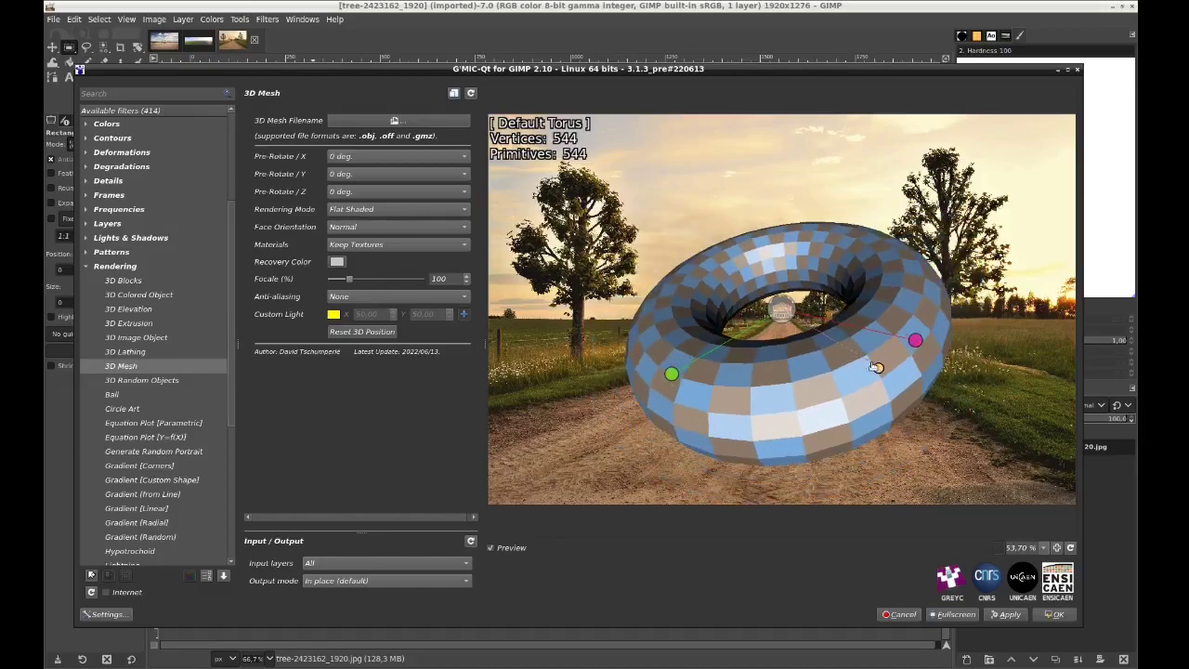
pyautogui.moveTo(781, 310); pyautogui.dragTo(692, 317)
# - Set the torus materials to Discard Colors with an orange recovery color, and turn the mesh slightly
pyautogui.click(371, 245)
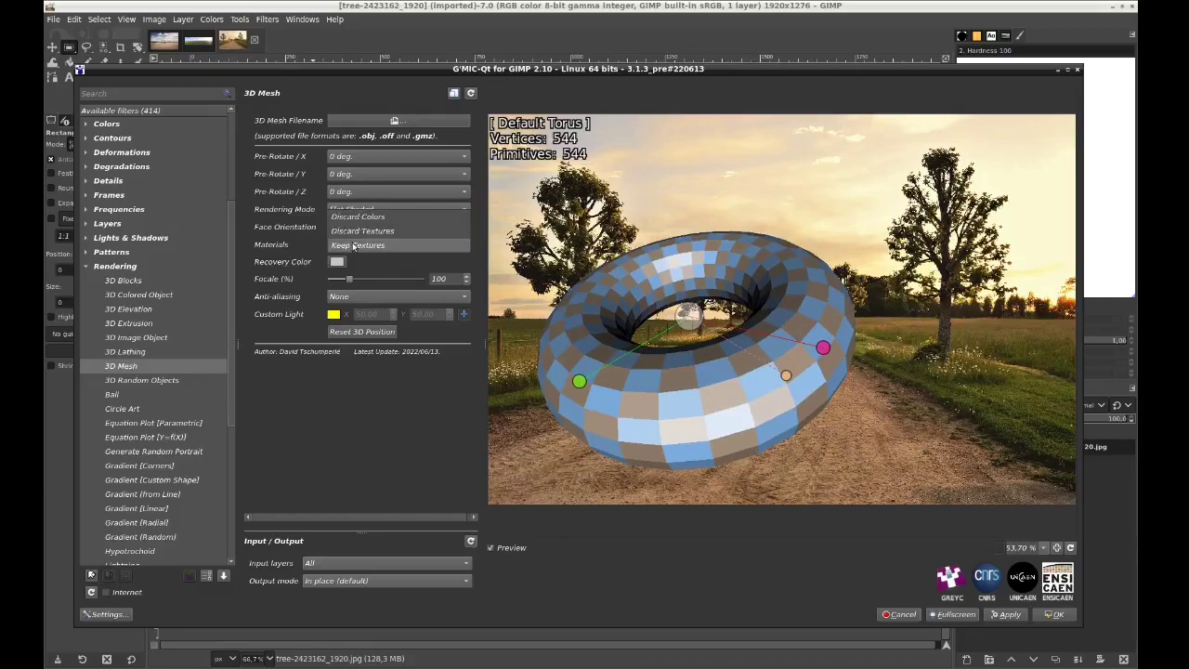
pyautogui.click(367, 228)
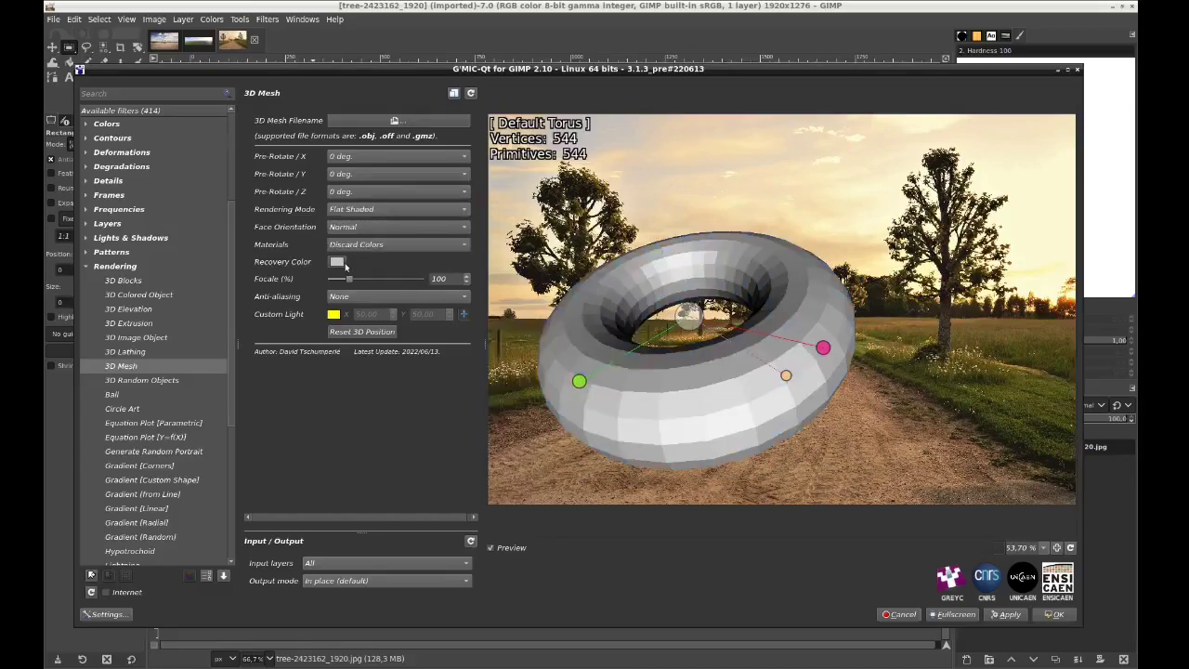
pyautogui.click(337, 262)
pyautogui.click(488, 292)
pyautogui.click(652, 443)
pyautogui.moveTo(823, 347); pyautogui.dragTo(797, 368)
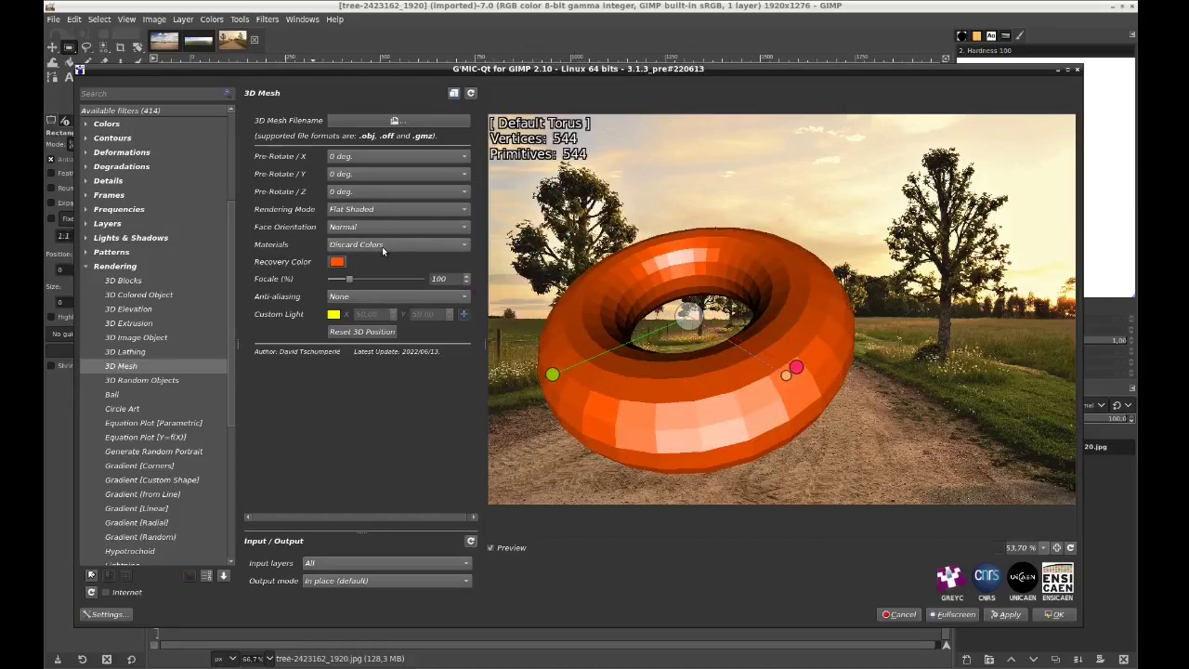
# - Try the Gouraud Shaded rendering mode and set the mesh's rendering mode to Phong Shaded
pyautogui.click(372, 209)
pyautogui.click(368, 226)
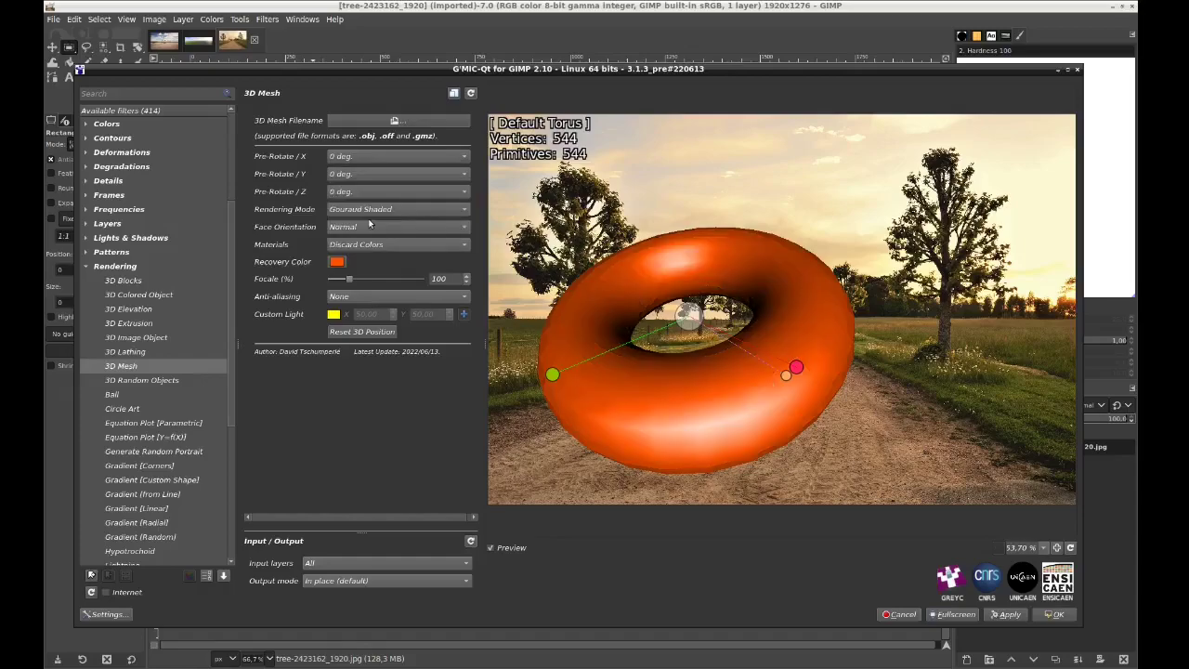
pyautogui.click(372, 209)
pyautogui.click(369, 226)
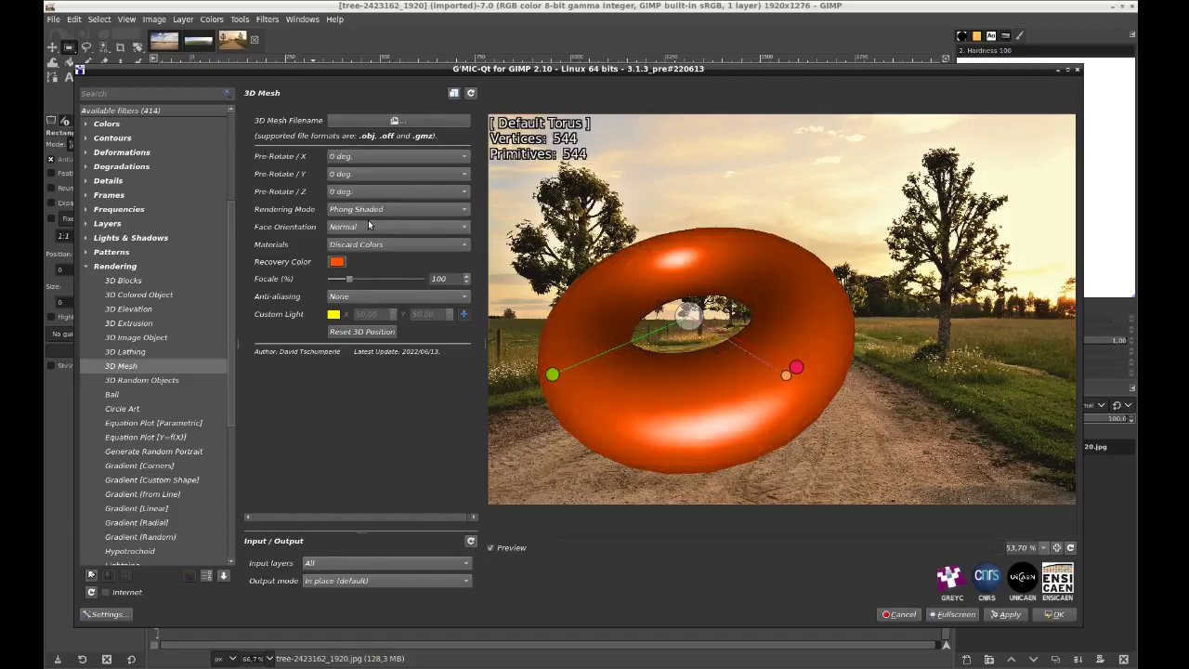
# - Try a custom light on the torus by moving it into the upper-right sky, and disable it again
pyautogui.click(464, 316)
pyautogui.moveTo(786, 303); pyautogui.dragTo(922, 196)
pyautogui.click(467, 317)
# - Try several Pre-Rotate / X angles on the torus, ending at 90 deg
pyautogui.click(451, 154)
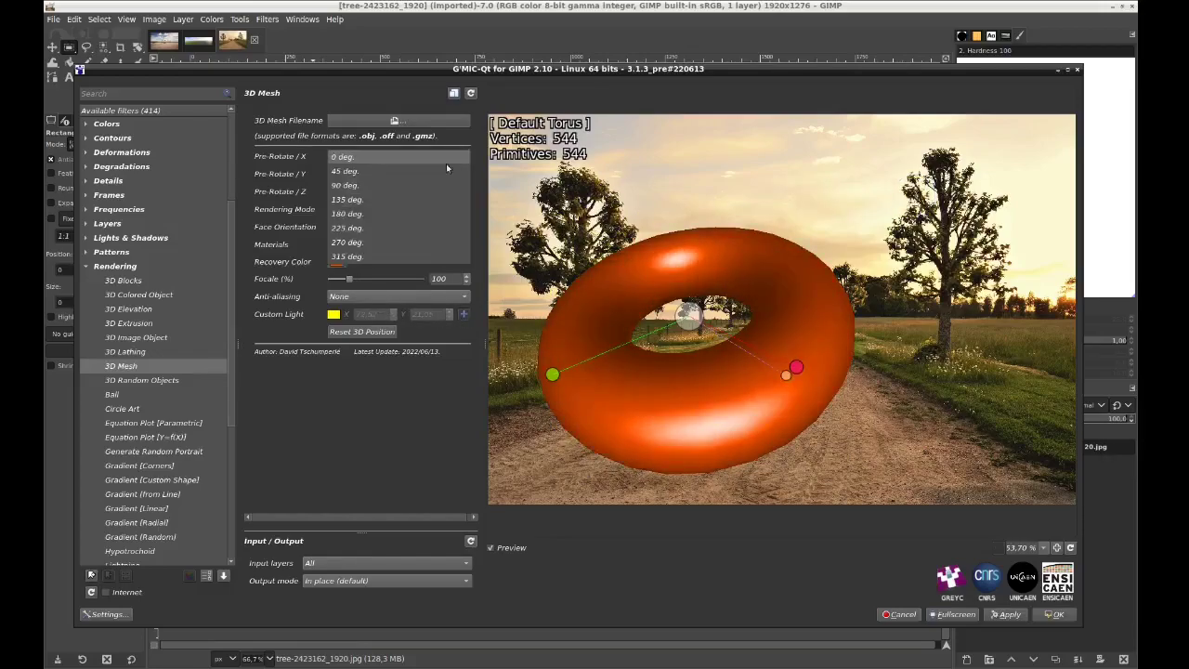
pyautogui.click(442, 174)
pyautogui.press('Down')
pyautogui.press('Down')
pyautogui.press('Down')
pyautogui.press('Down')
pyautogui.press('Down')
pyautogui.press('Down')
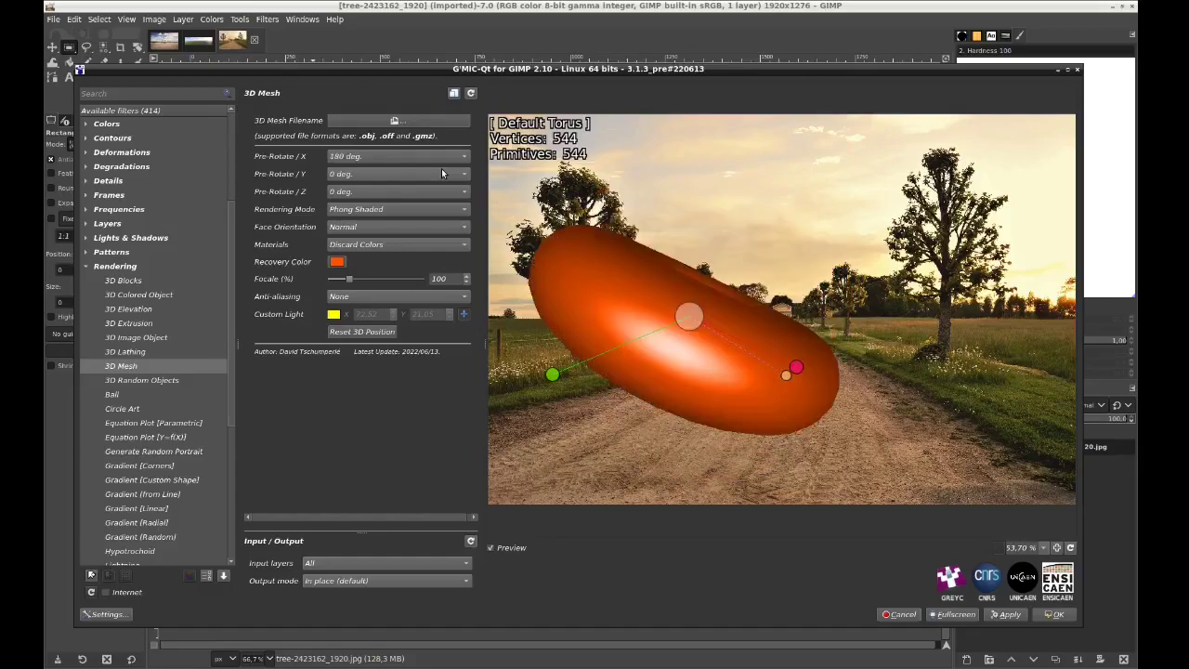
pyautogui.press('Up')
pyautogui.press('Up')
pyautogui.press('Up')
pyautogui.press('Up')
pyautogui.press('Up')
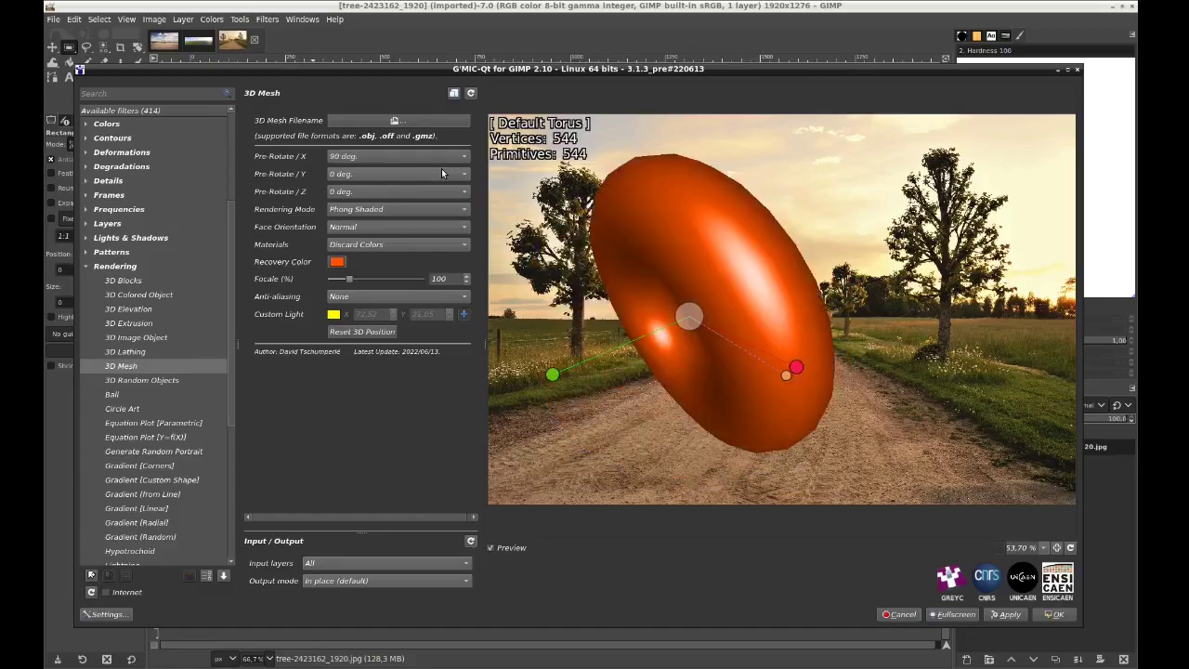
# - Load the 3D mesh file camero-2010-low-poly.obj and set its Pre-Rotate / X to 0 deg
pyautogui.click(439, 120)
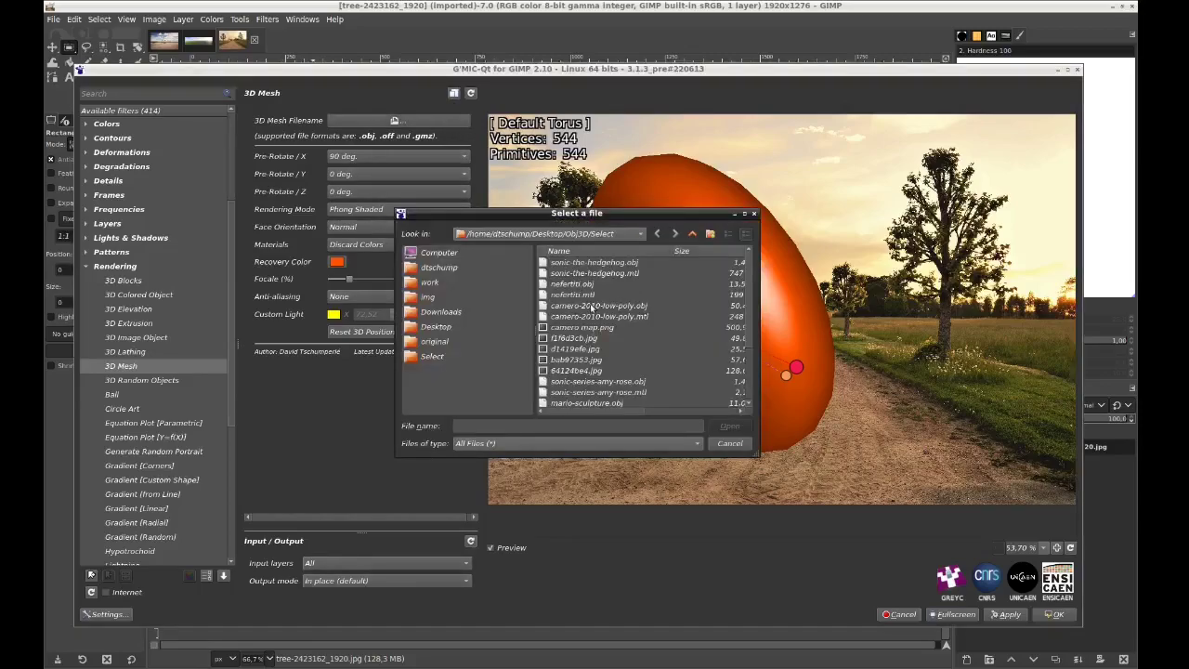
pyautogui.doubleClick(588, 307)
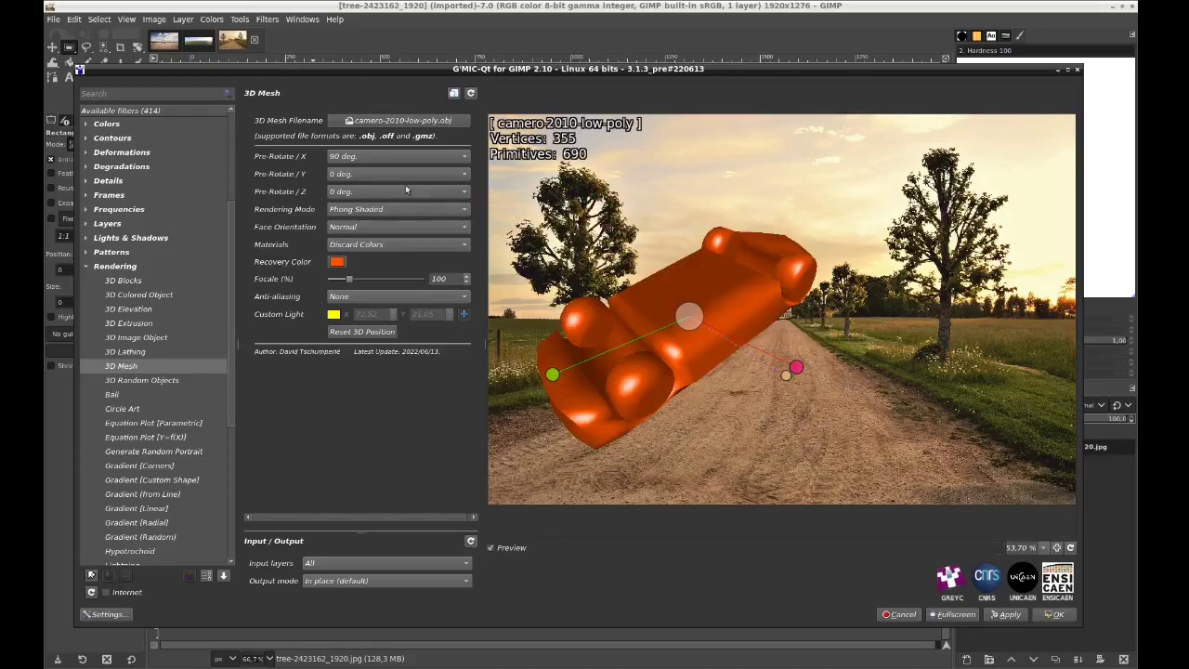
pyautogui.click(374, 160)
pyautogui.click(369, 132)
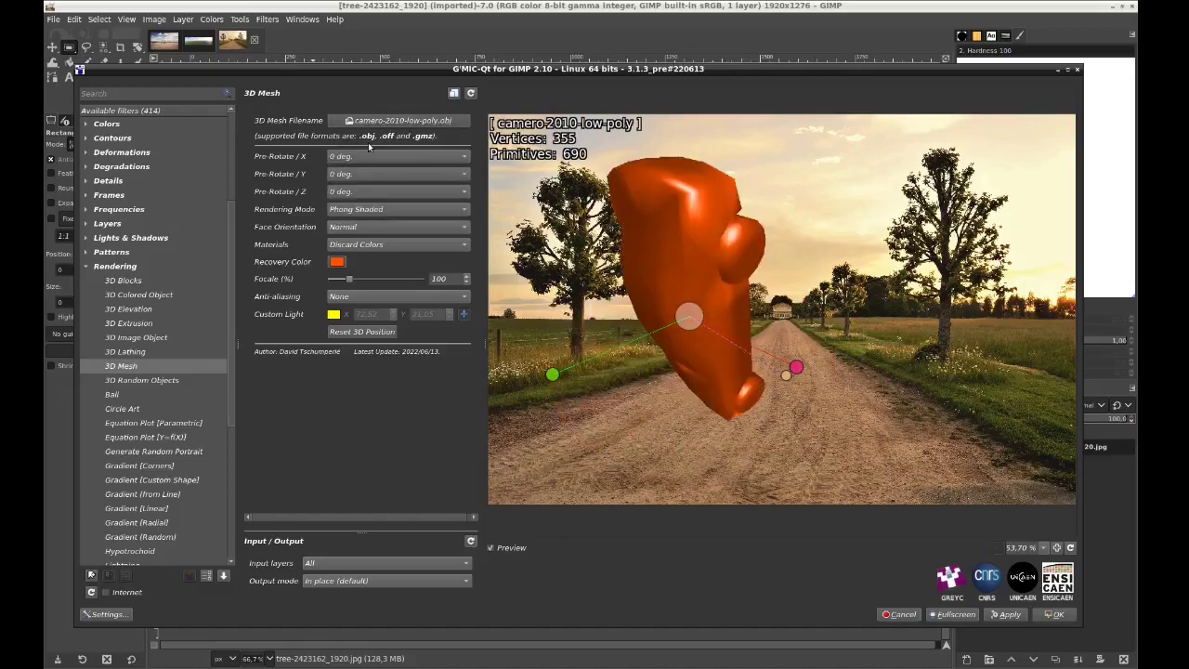
# - Reset the car's 3D position and set its materials to Keep Textures
pyautogui.click(376, 333)
pyautogui.click(360, 246)
pyautogui.click(362, 275)
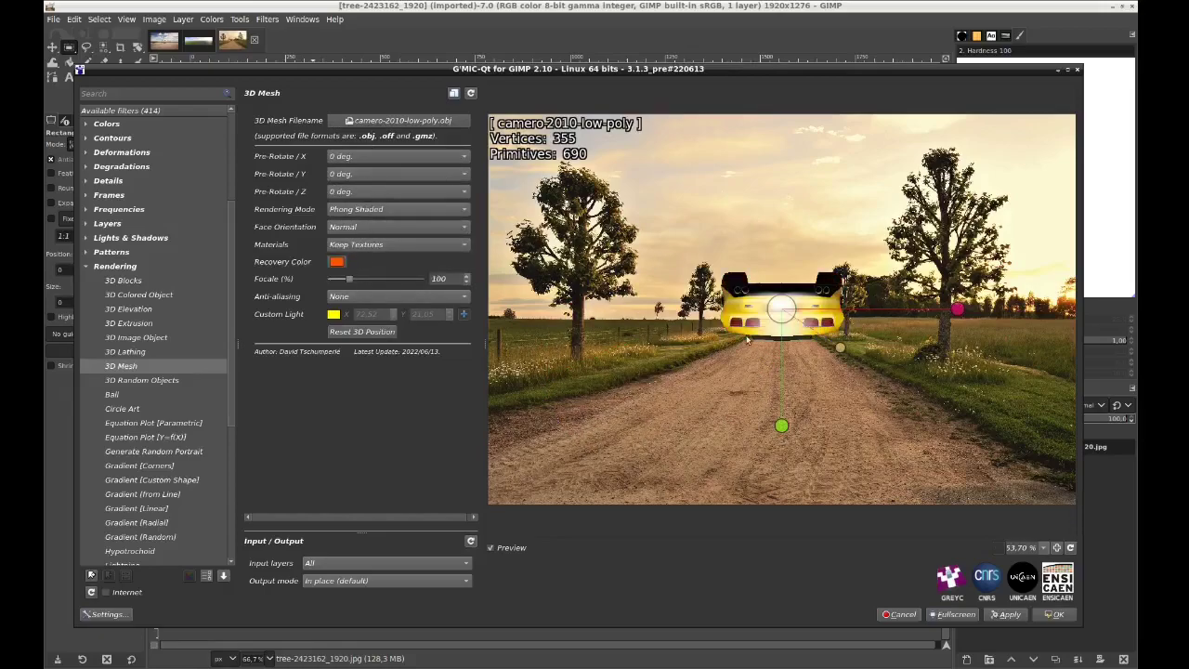
# - Enlarge the car mesh in the preview and set its Pre-Rotate / X to 180 deg
pyautogui.moveTo(840, 347); pyautogui.dragTo(885, 387)
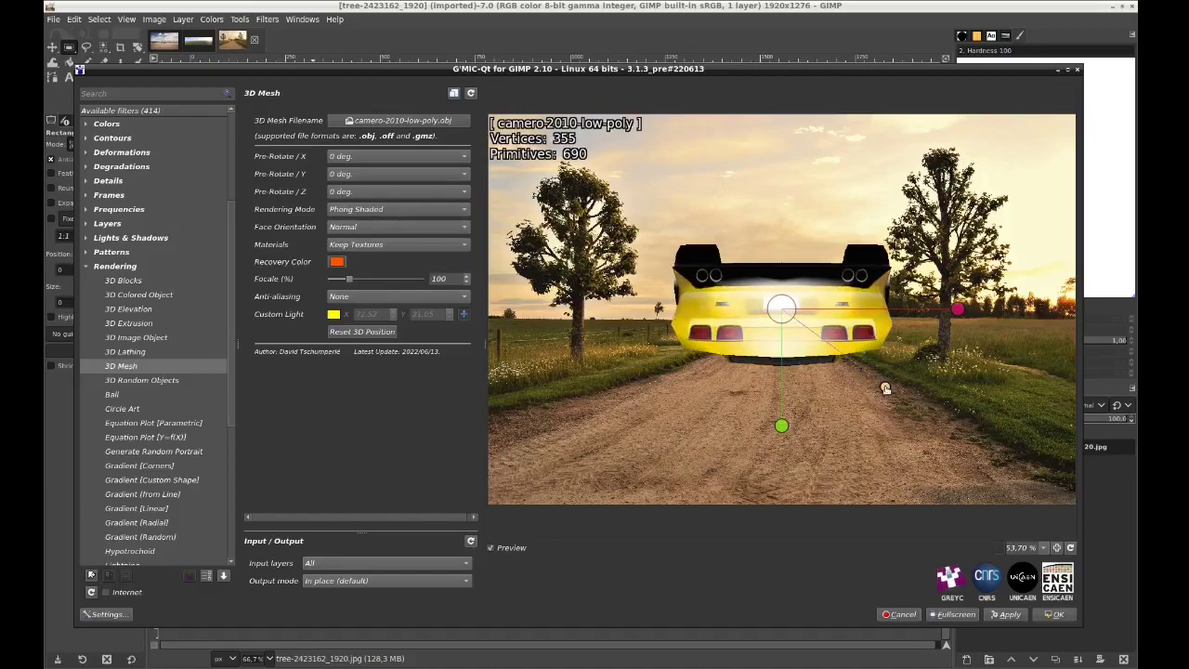
pyautogui.click(349, 156)
pyautogui.click(343, 173)
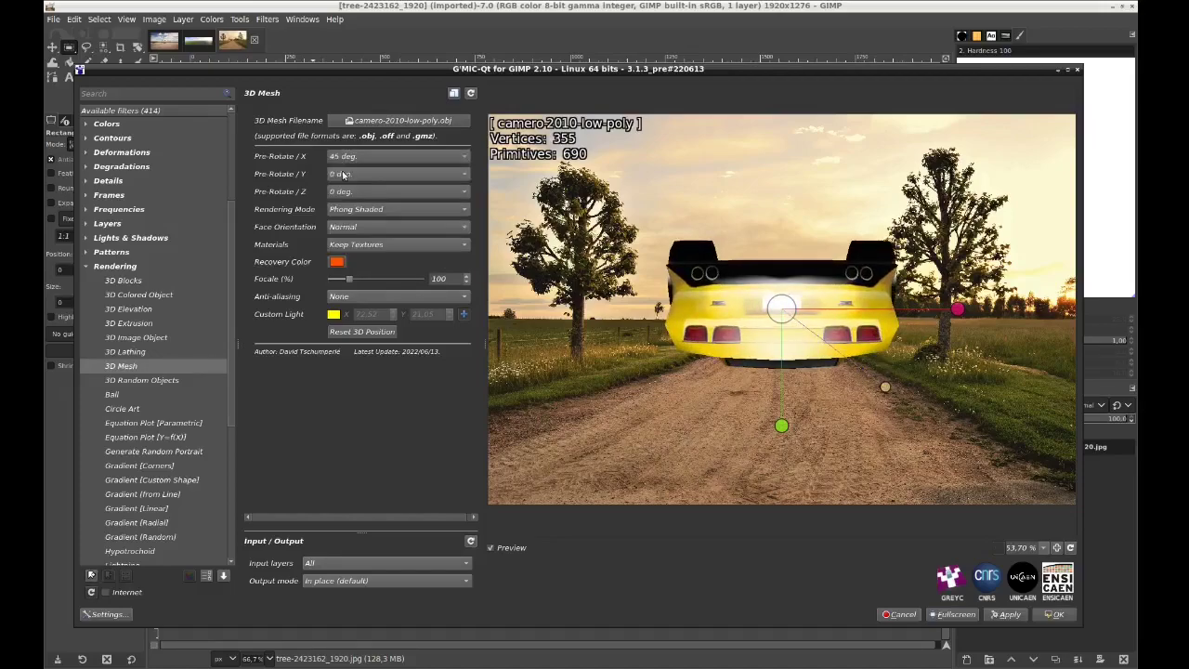
pyautogui.press('Down')
pyautogui.press('Down')
pyautogui.press('Down')
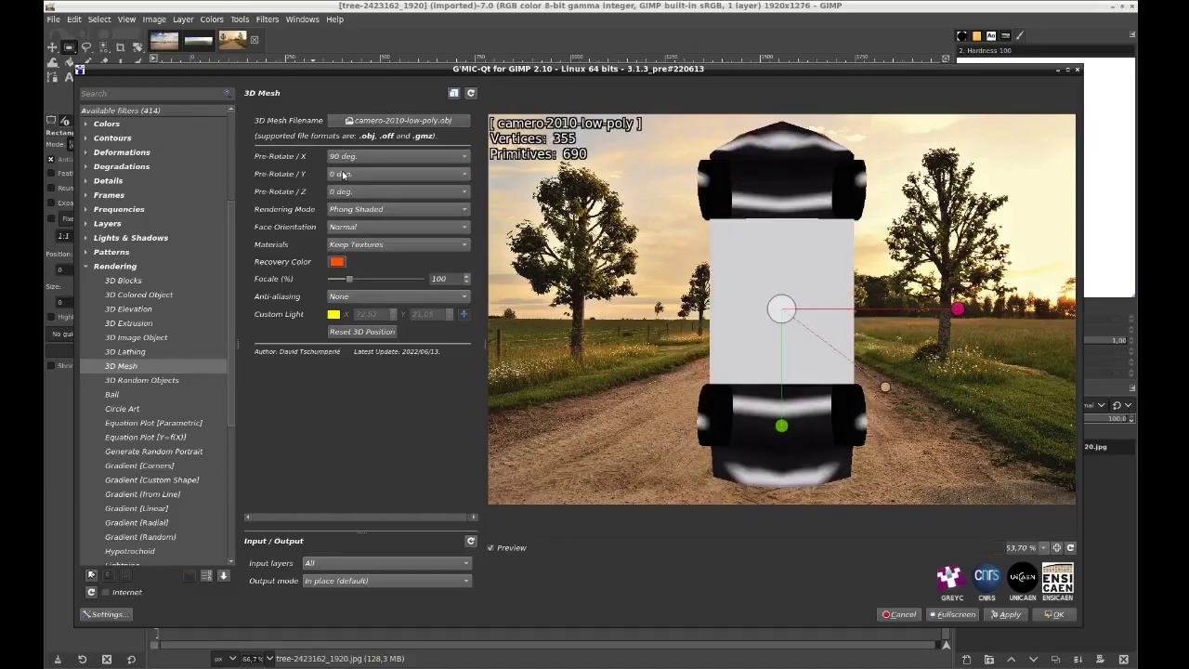
# - Set the car's Pre-Rotate / Y to 180 deg
pyautogui.click(344, 174)
pyautogui.click(349, 190)
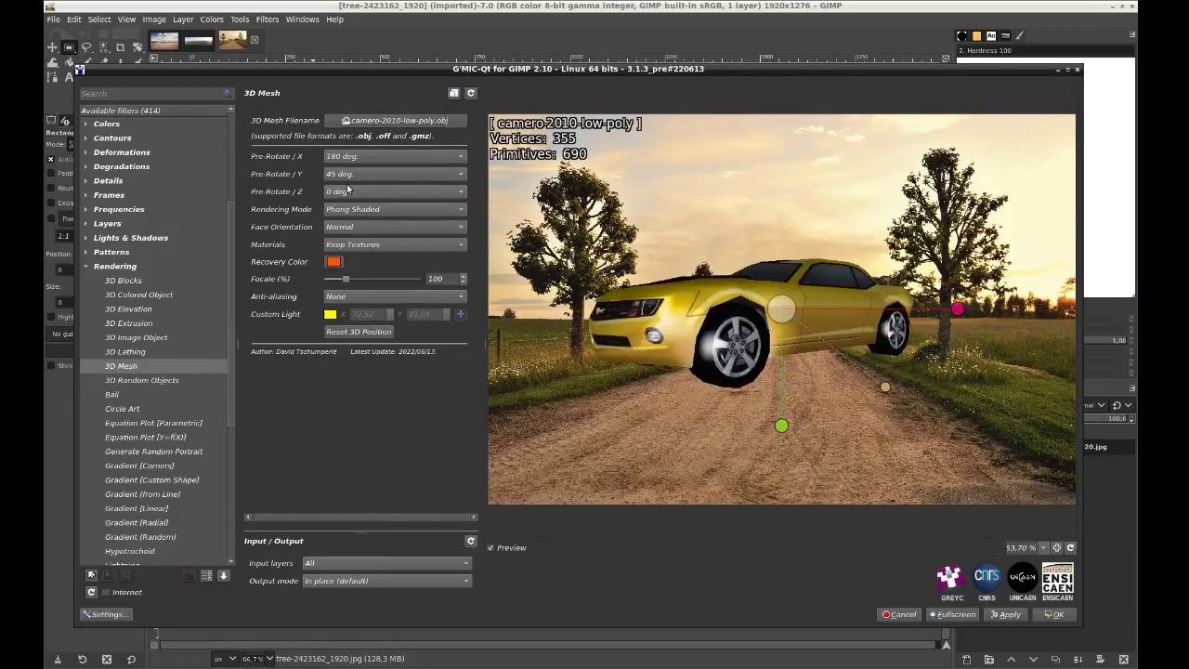
pyautogui.press('Down')
pyautogui.press('Down')
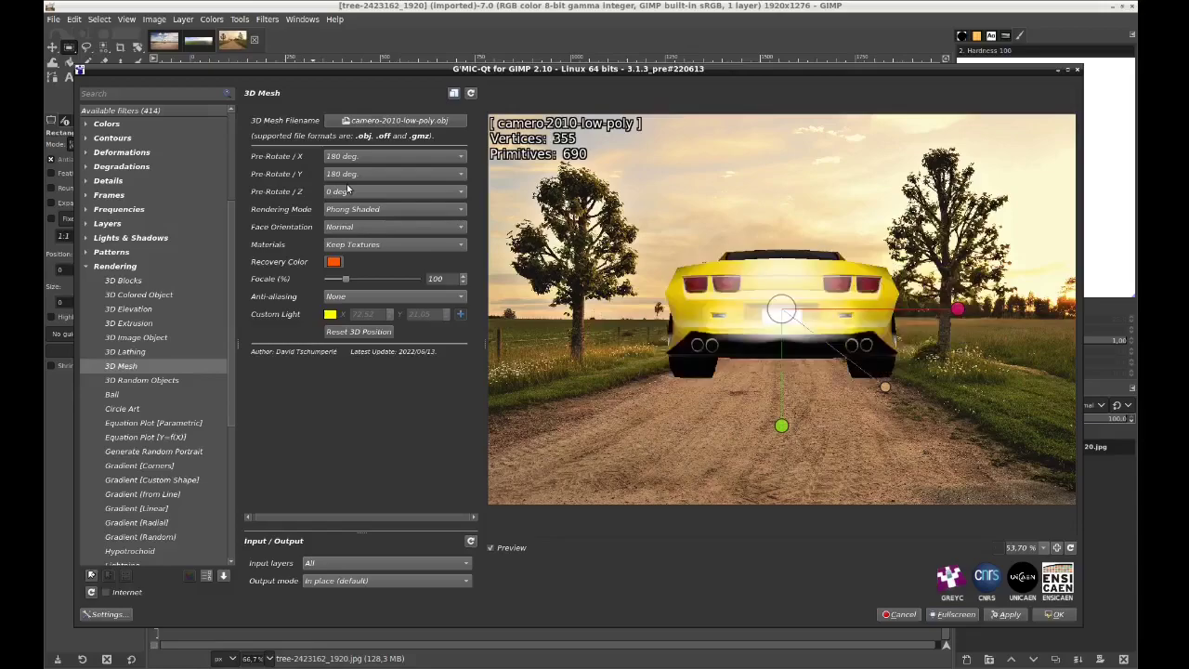
# - Move the car down and left, turn it so its right side is visible behind the rear, and shrink it
pyautogui.moveTo(781, 309); pyautogui.dragTo(732, 337)
pyautogui.moveTo(899, 341); pyautogui.dragTo(808, 336)
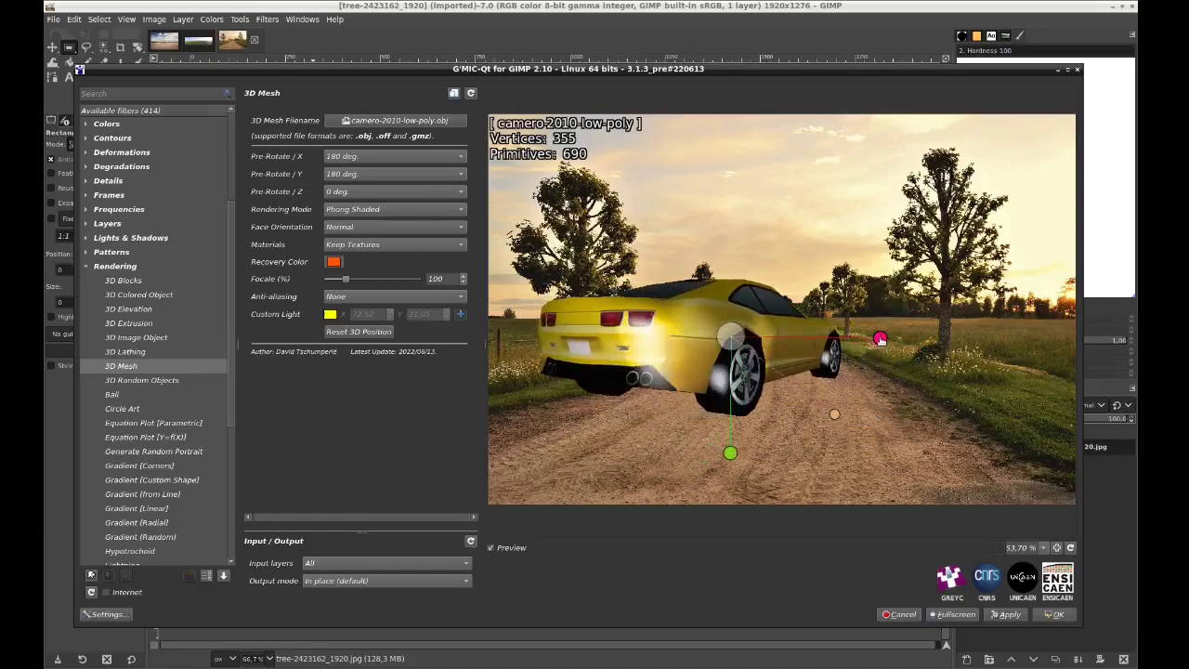
pyautogui.moveTo(835, 416); pyautogui.dragTo(798, 389)
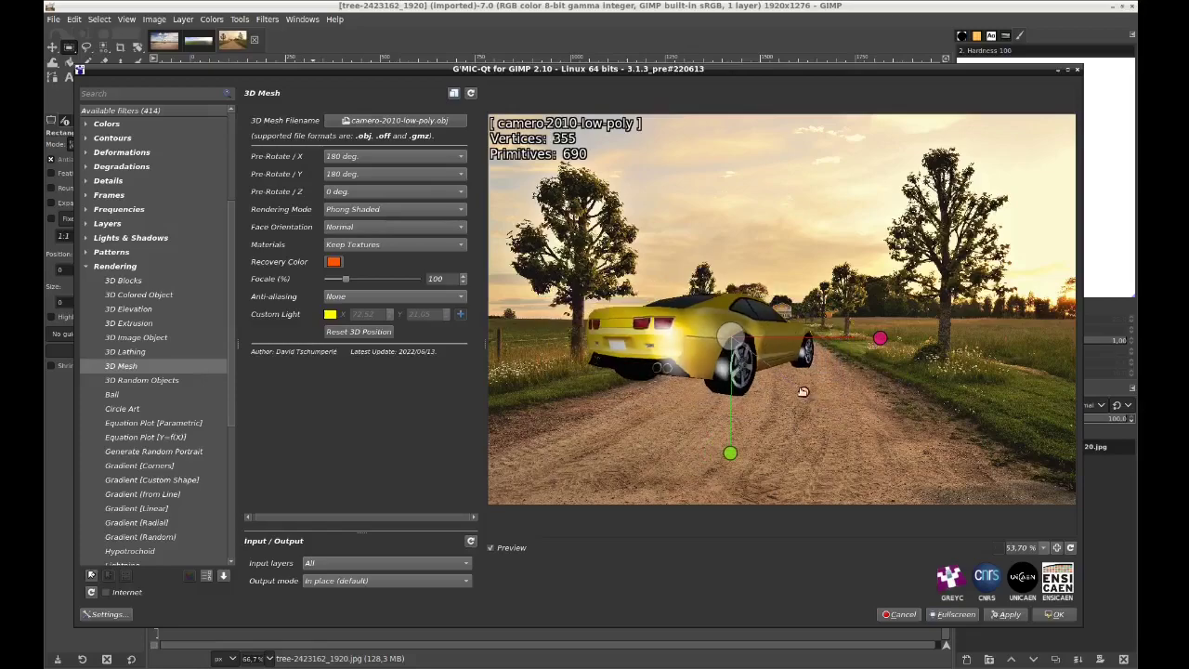
pyautogui.moveTo(881, 338); pyautogui.dragTo(892, 337)
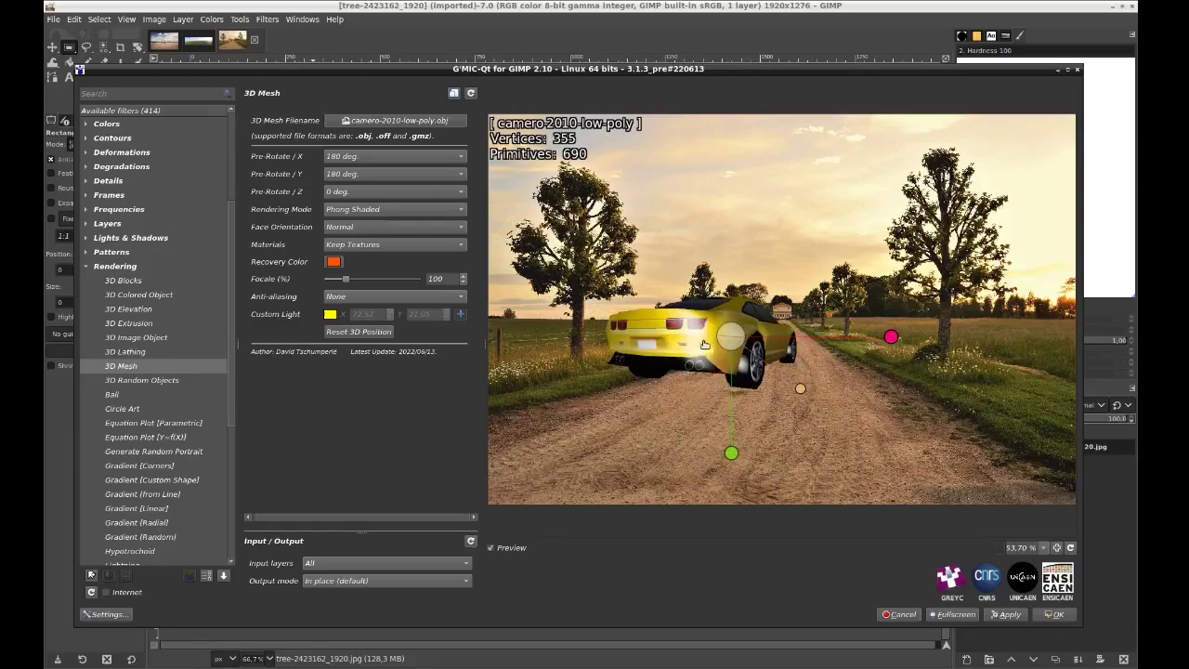
# - Tilt the car to match the road's perspective, place it on the left side of the road, and enlarge it slightly
pyautogui.moveTo(733, 343)
pyautogui.mouseDown()
pyautogui.moveTo(739, 477)
pyautogui.moveTo(739, 357)
pyautogui.mouseUp()
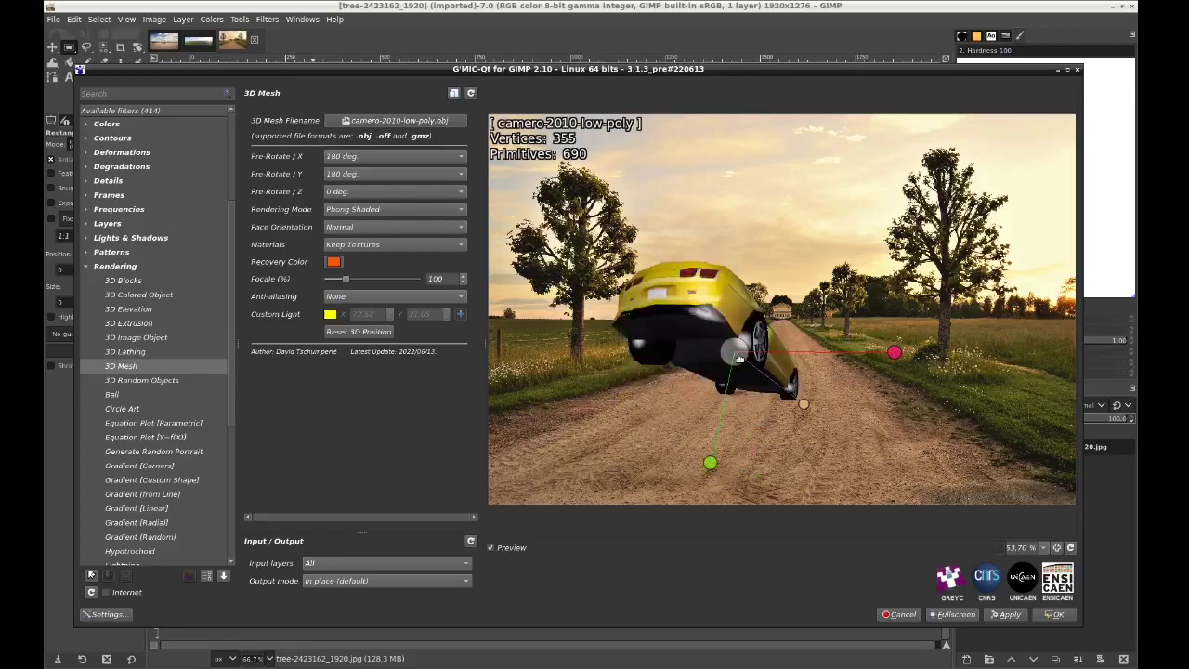
pyautogui.moveTo(717, 481); pyautogui.dragTo(747, 470)
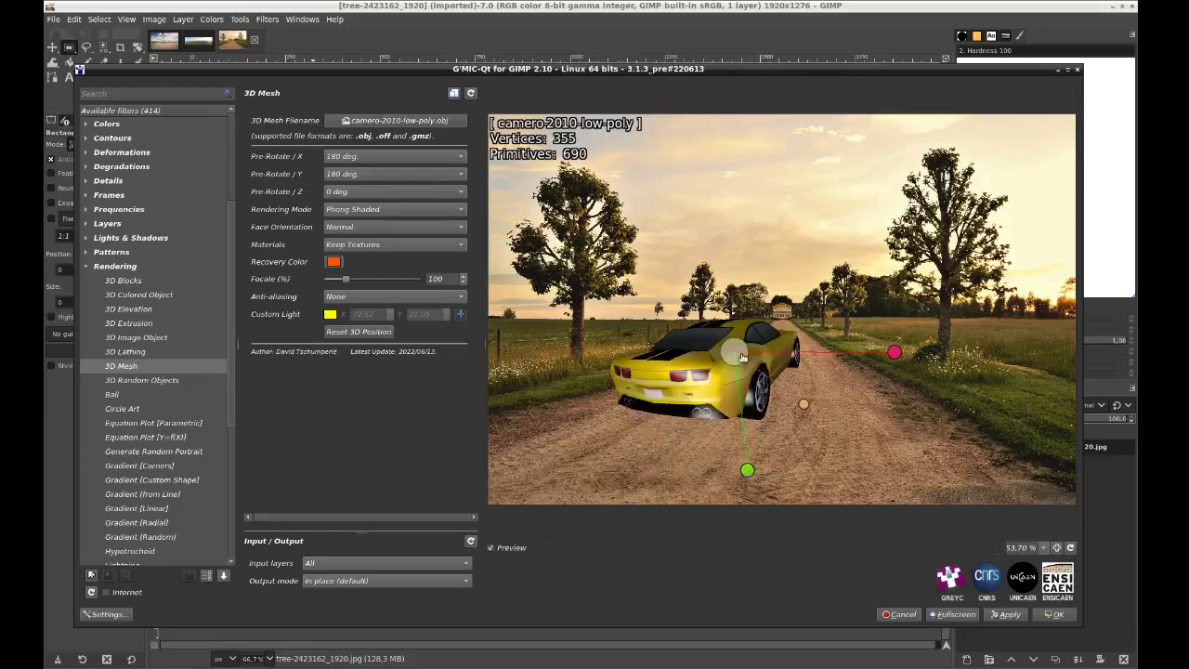
pyautogui.moveTo(739, 356); pyautogui.dragTo(645, 362)
pyautogui.moveTo(720, 427); pyautogui.dragTo(729, 428)
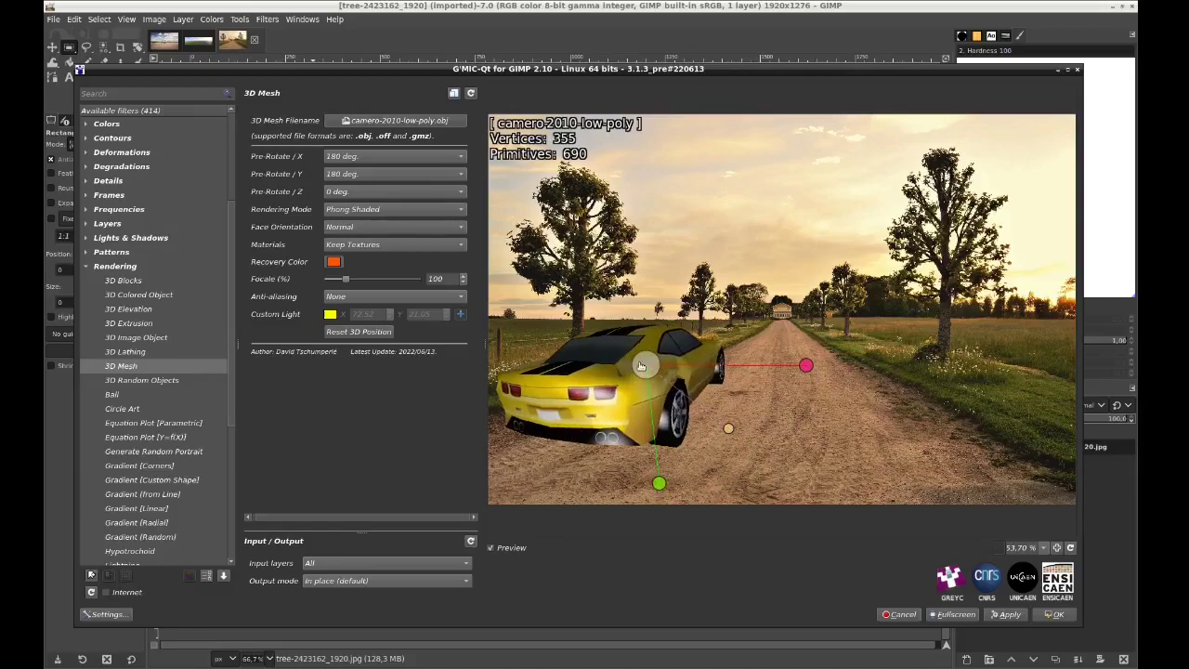
pyautogui.moveTo(643, 363); pyautogui.dragTo(651, 367)
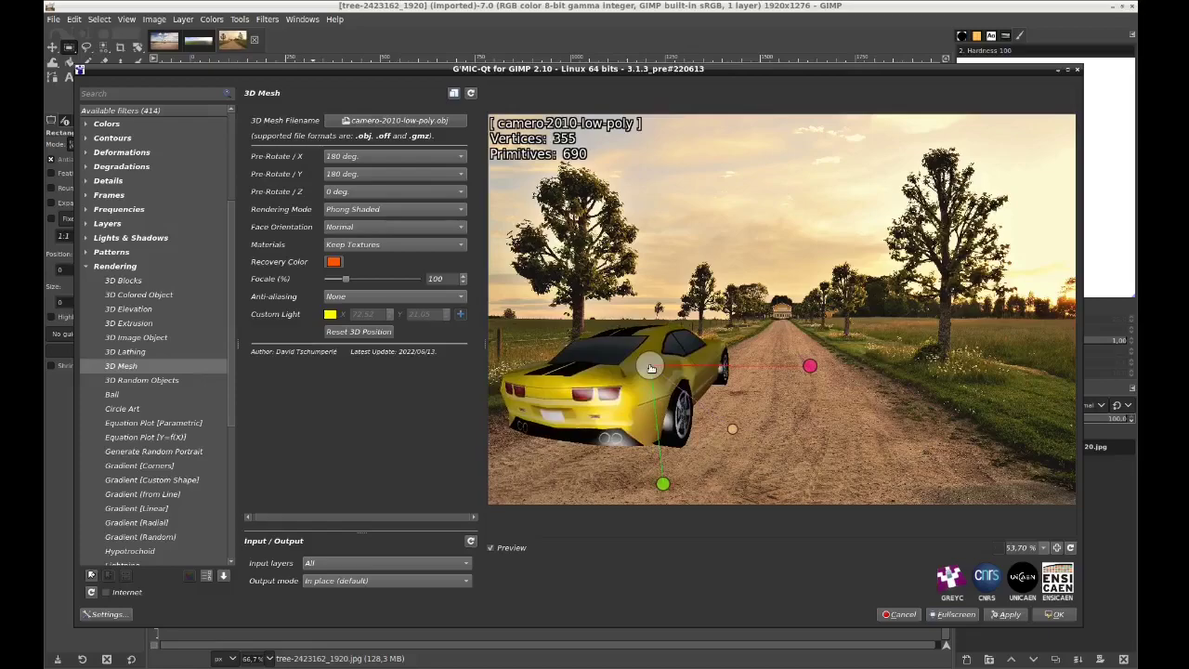
# - Enable the custom light at X 89.13, Y 11.84 in the upper-right sky and apply the 3D Mesh filter
pyautogui.click(465, 314)
pyautogui.moveTo(931, 191); pyautogui.dragTo(1013, 163)
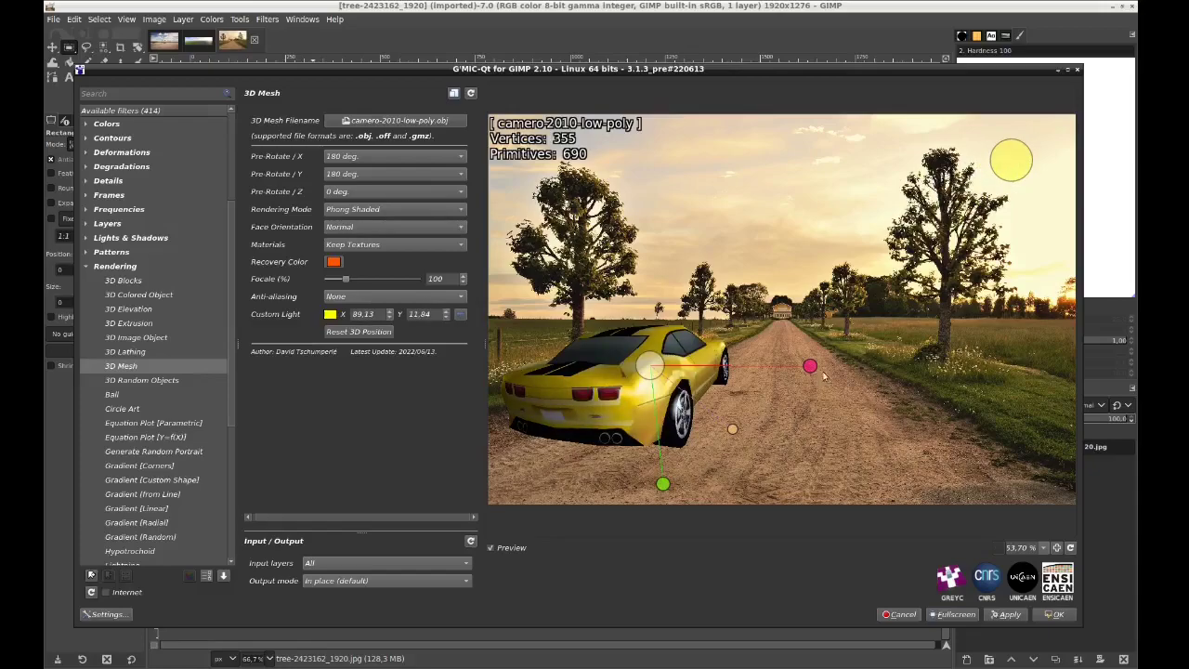
pyautogui.click(1056, 614)
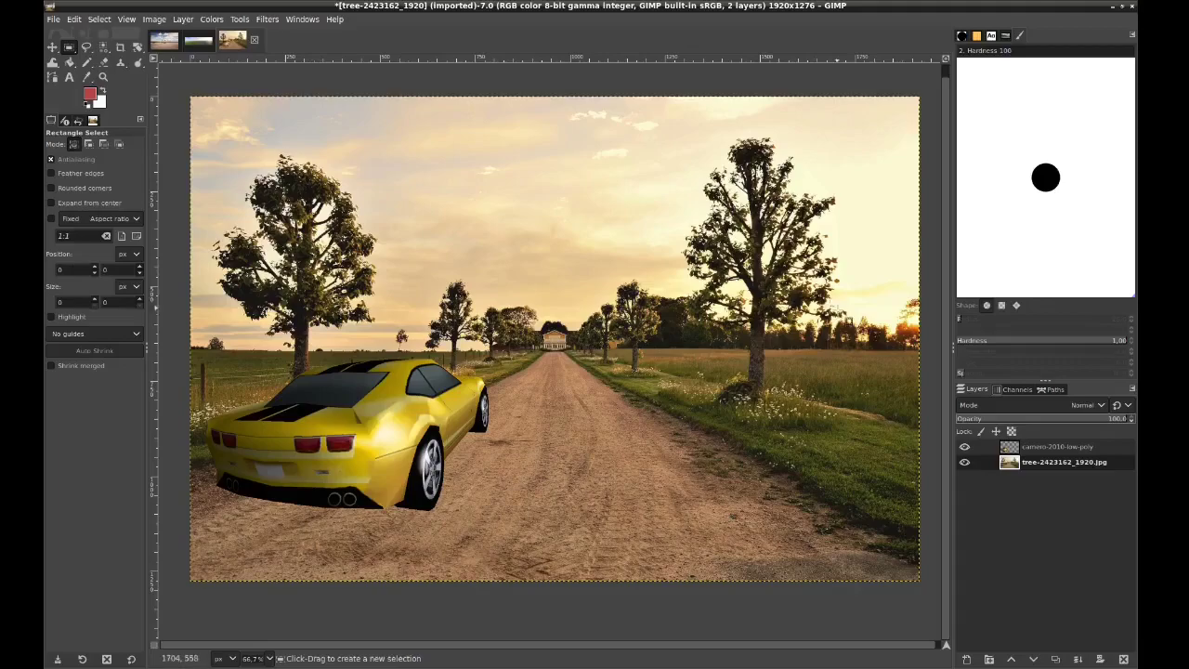
# - Check the rendered car by hiding and showing the camero-2010-low-poly layer
pyautogui.click(965, 447)
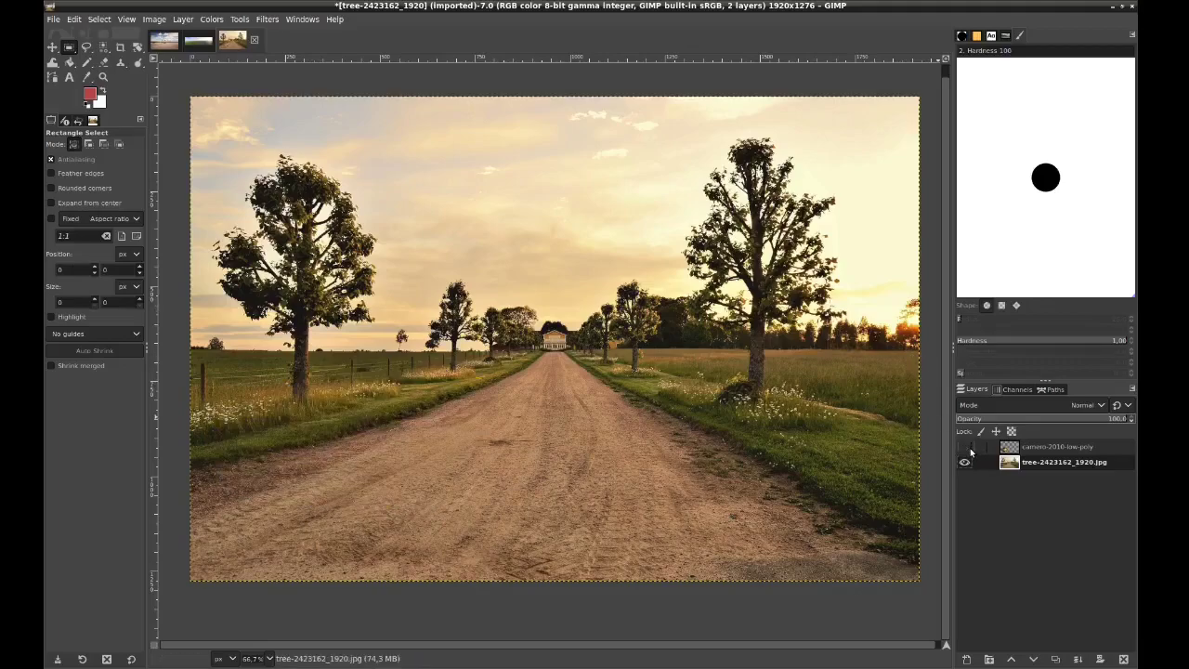
pyautogui.click(965, 447)
# - Move the camero-2010-low-poly layer slightly down and to the right, and fit the layer to the image size
pyautogui.click(1049, 447)
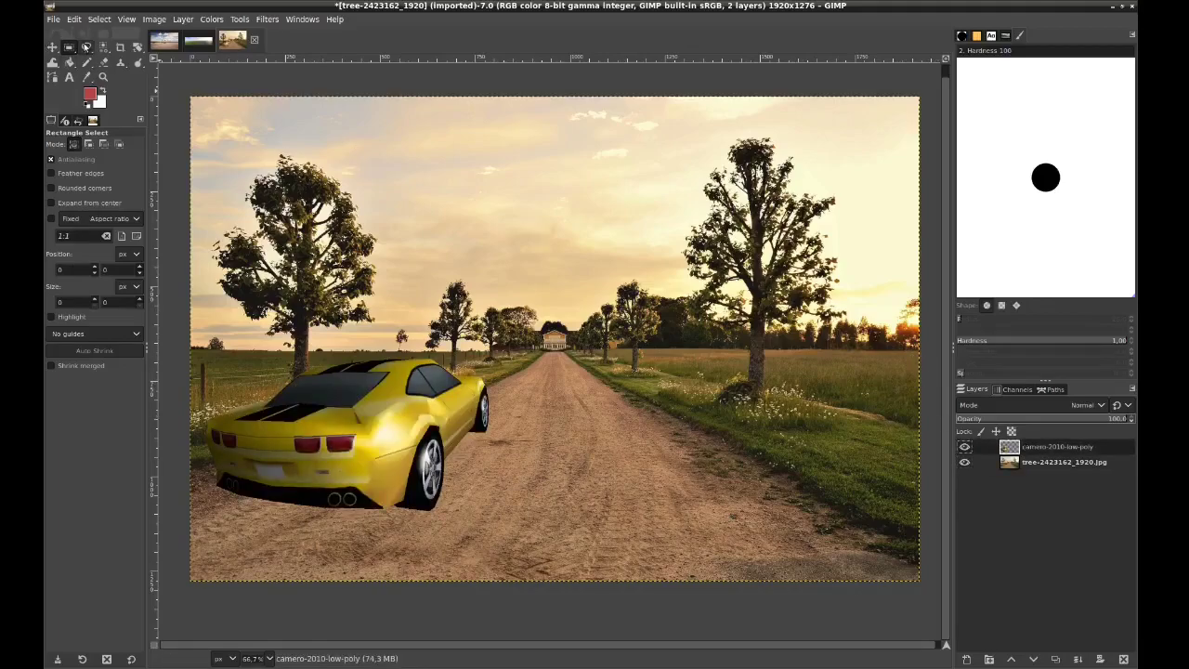
pyautogui.click(53, 47)
pyautogui.moveTo(415, 405); pyautogui.dragTo(434, 416)
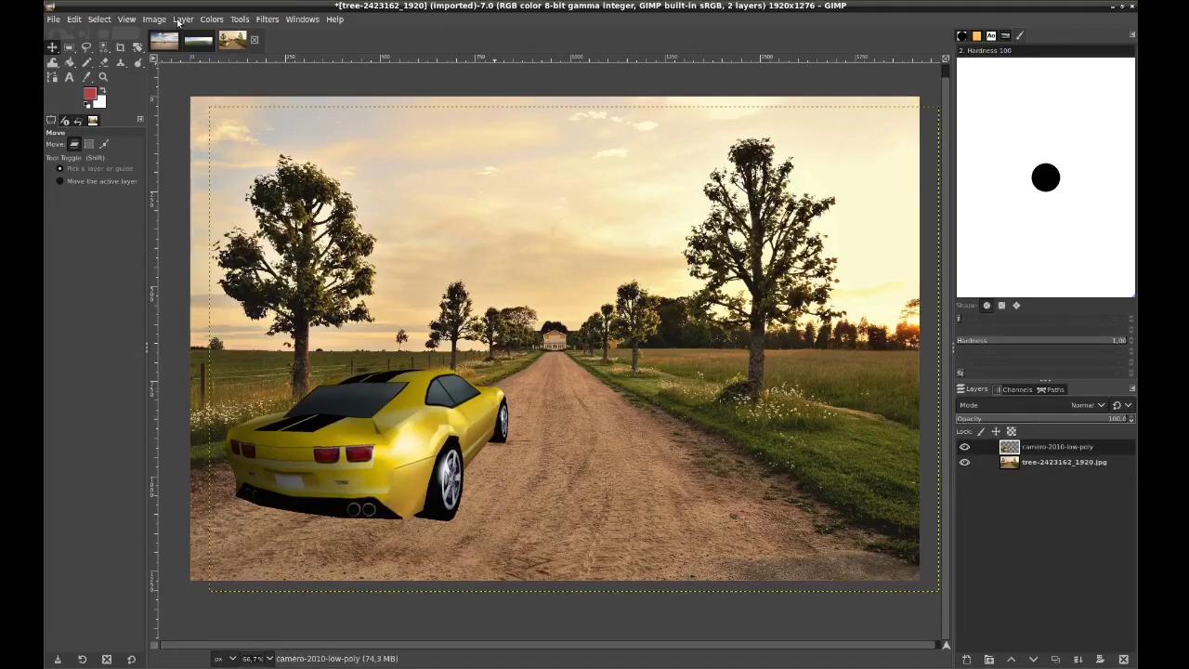
pyautogui.click(181, 20)
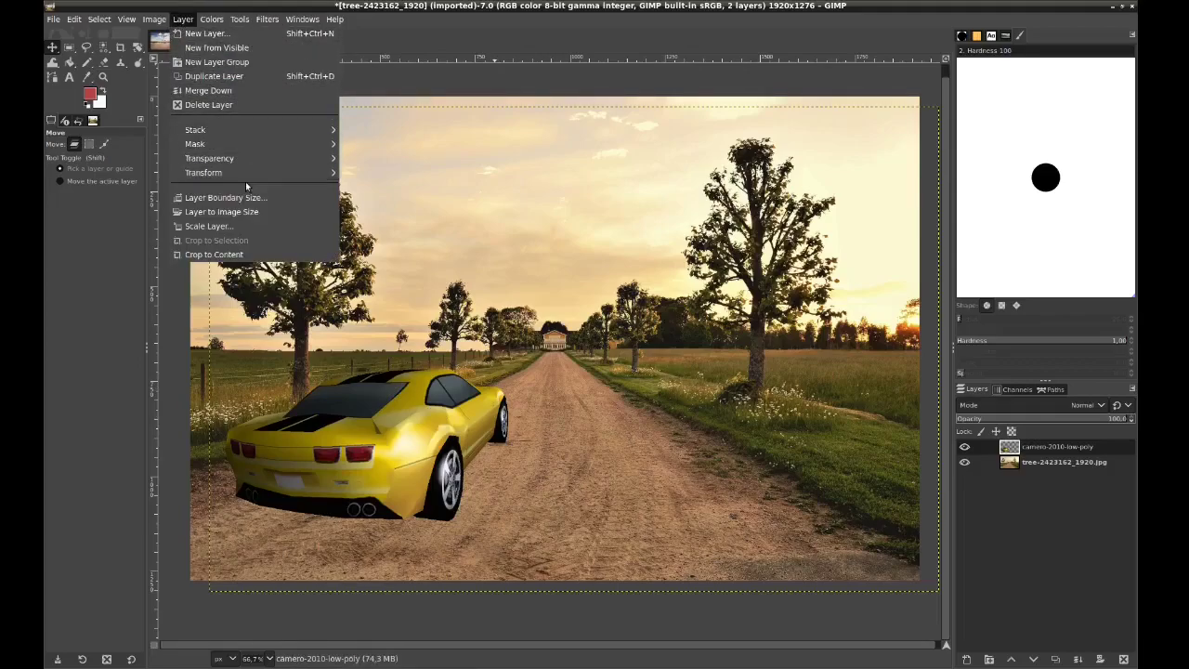
pyautogui.click(279, 212)
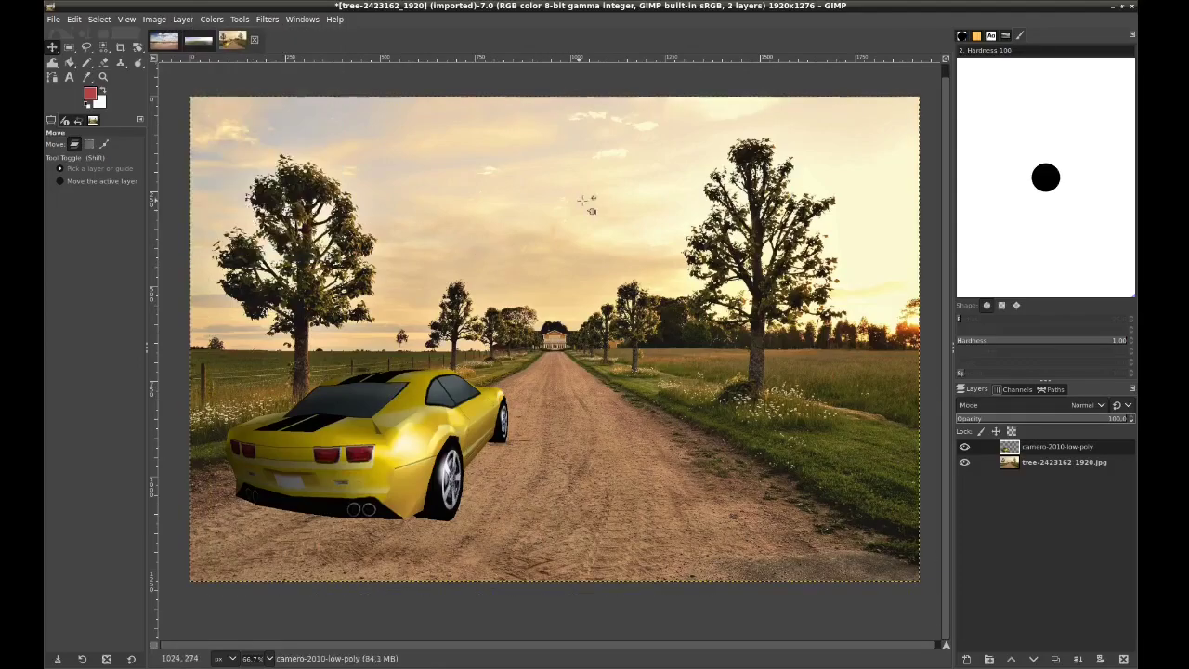
# - Reopen the G'MIC-Qt 3D Mesh filter, load sonic-the-hedgehog.obj, and reset the mesh's 3D position
pyautogui.click(264, 19)
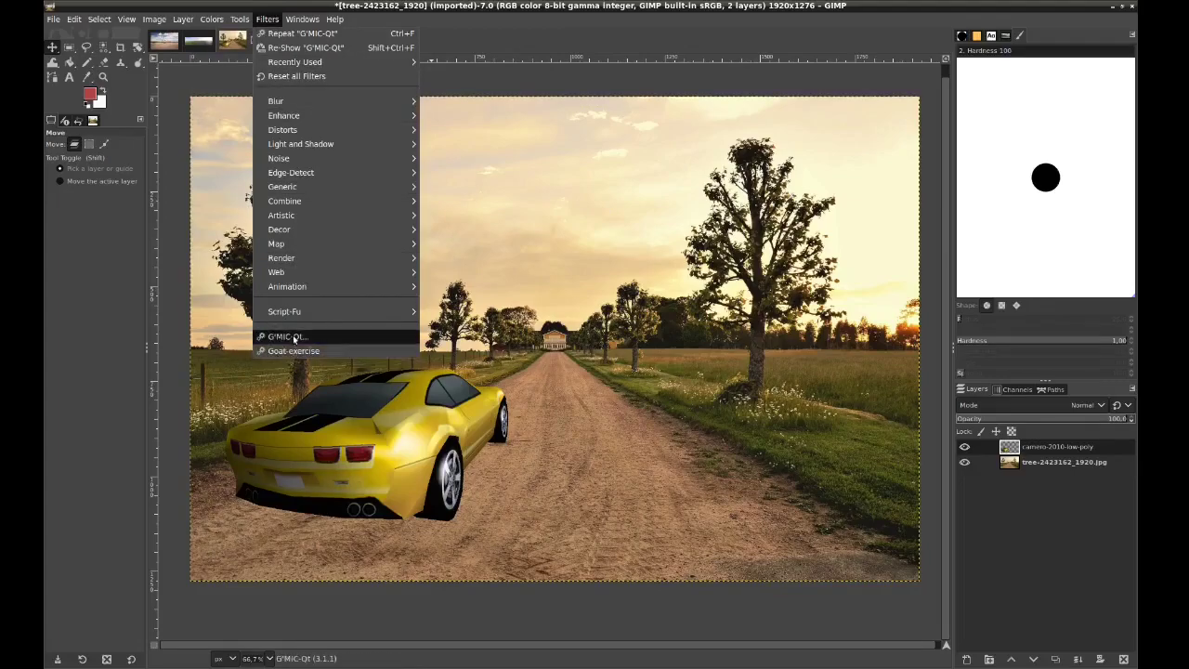
pyautogui.click(294, 338)
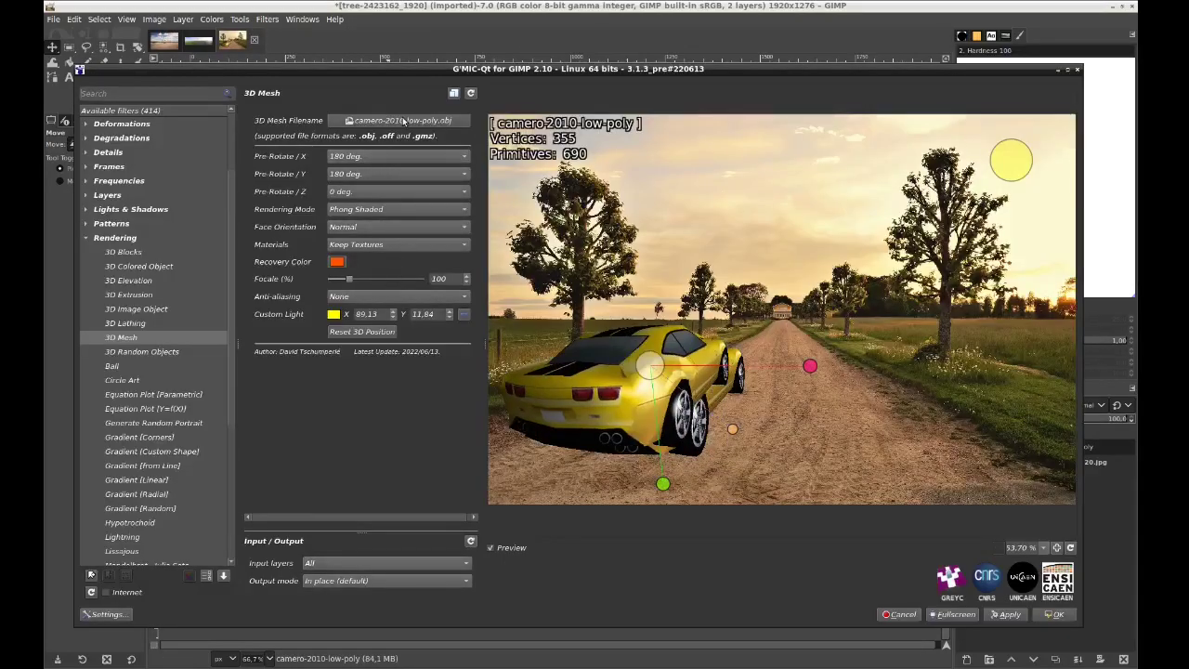
pyautogui.click(403, 120)
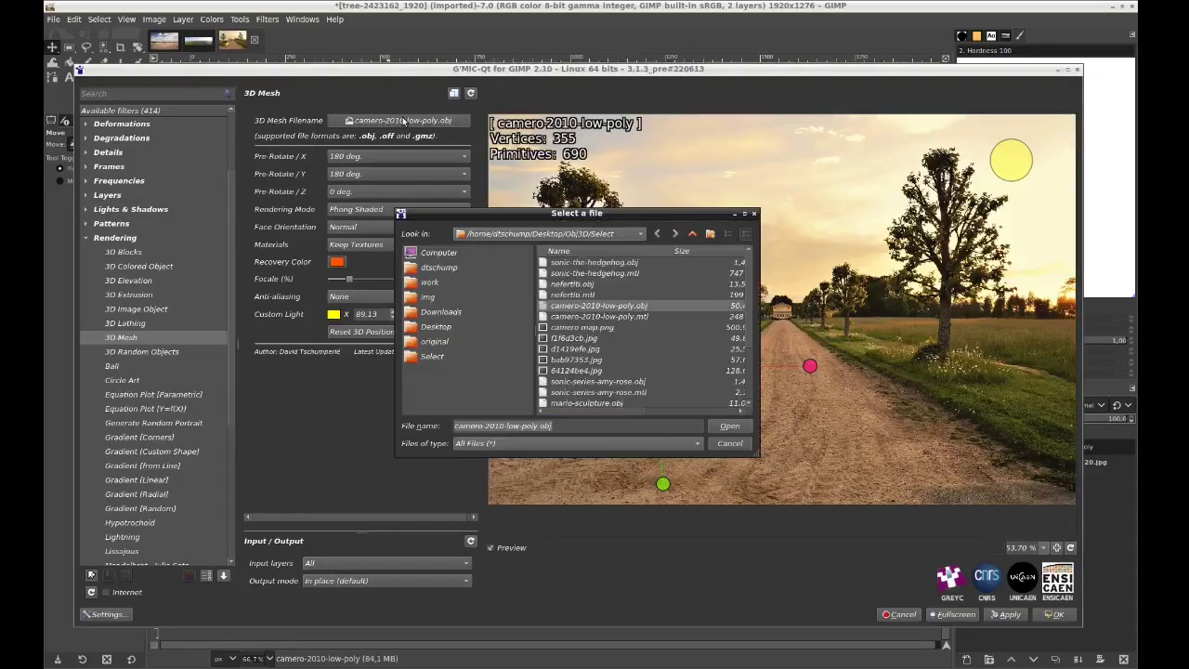
pyautogui.doubleClick(594, 263)
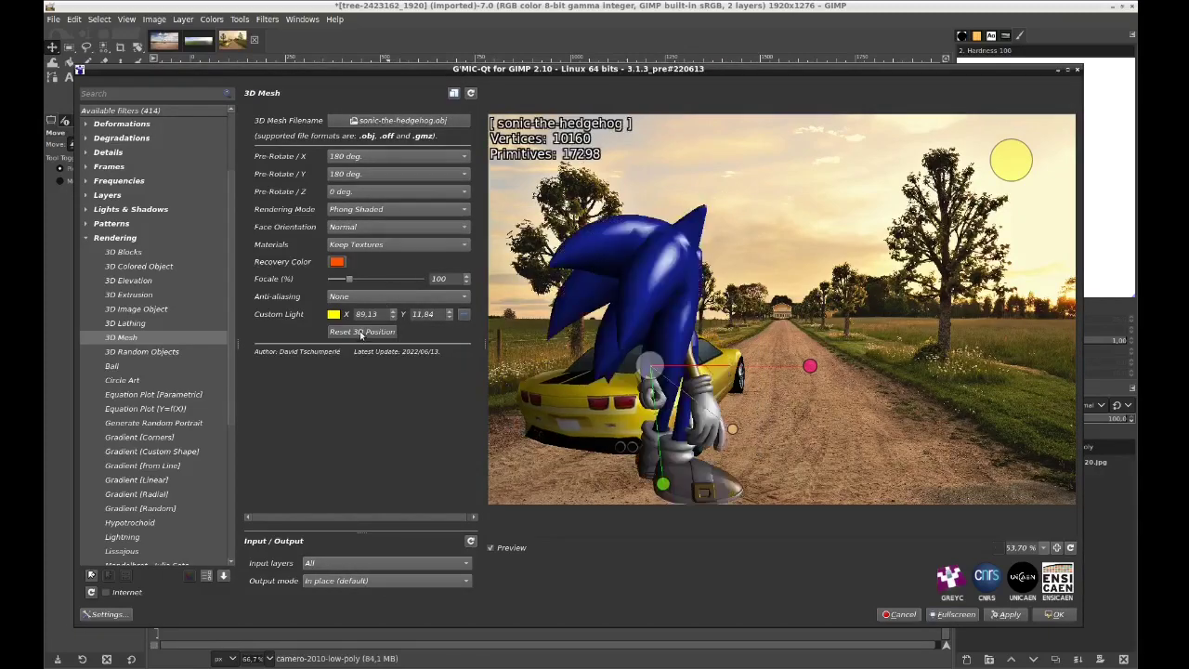
pyautogui.click(362, 332)
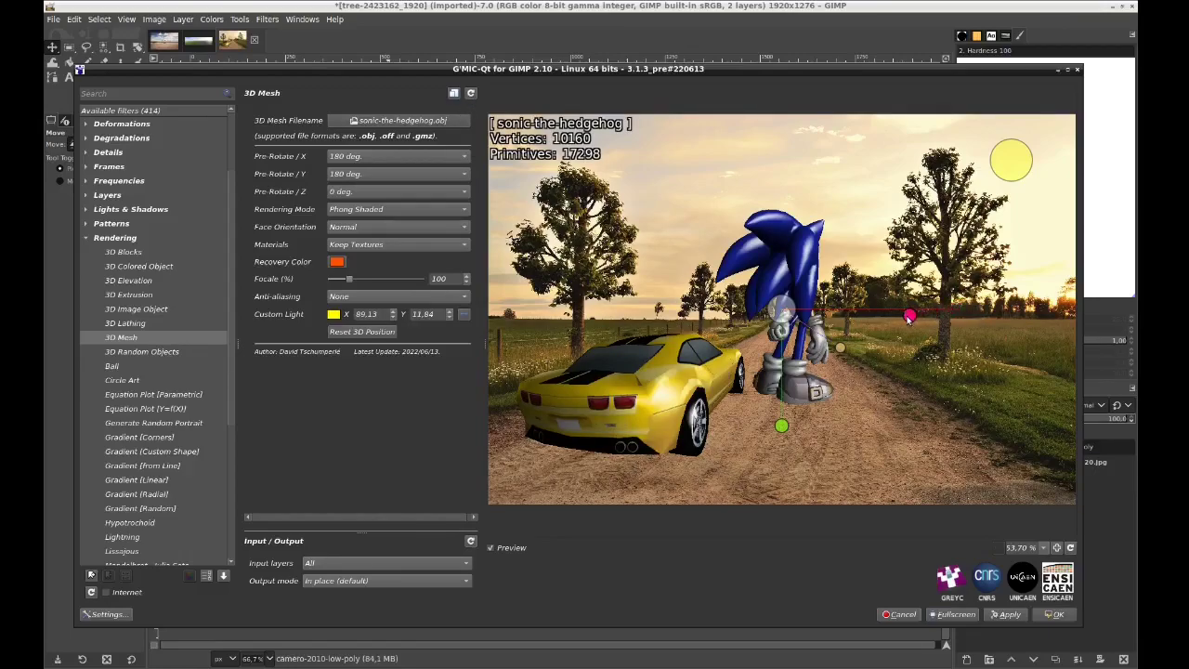
# - Turn the Sonic mesh to face forward beside the car on the road, and move the custom light to X 78.45, Y 21.64
pyautogui.moveTo(959, 313); pyautogui.dragTo(599, 313)
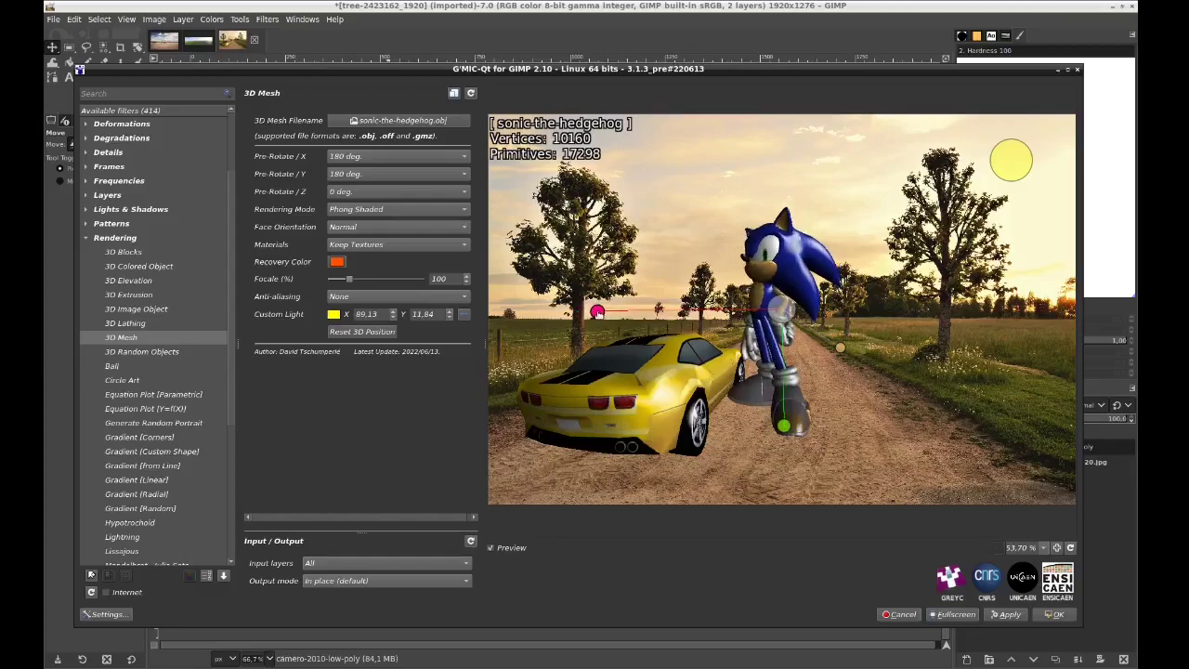
pyautogui.moveTo(841, 349); pyautogui.dragTo(838, 316)
pyautogui.moveTo(1004, 162); pyautogui.dragTo(949, 201)
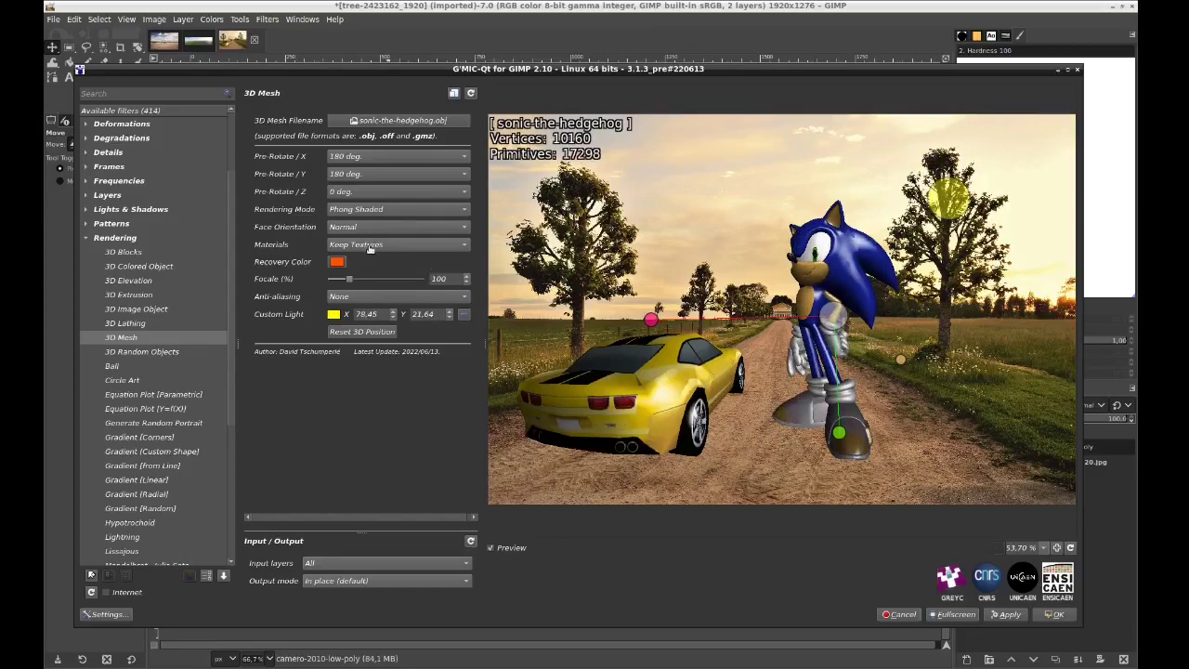
# - Render Sonic with Gouraud shading and a focale of 69.5%, shift him slightly right, and apply the 3D Mesh filter
pyautogui.click(369, 212)
pyautogui.click(371, 203)
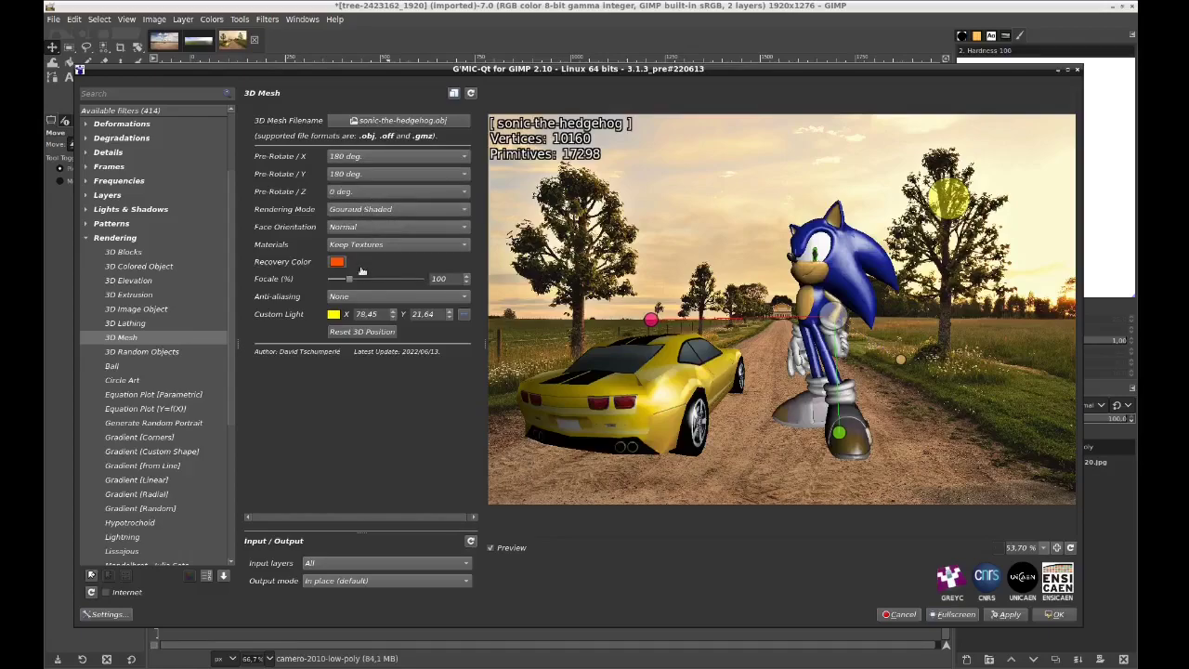
pyautogui.moveTo(351, 282); pyautogui.dragTo(344, 285)
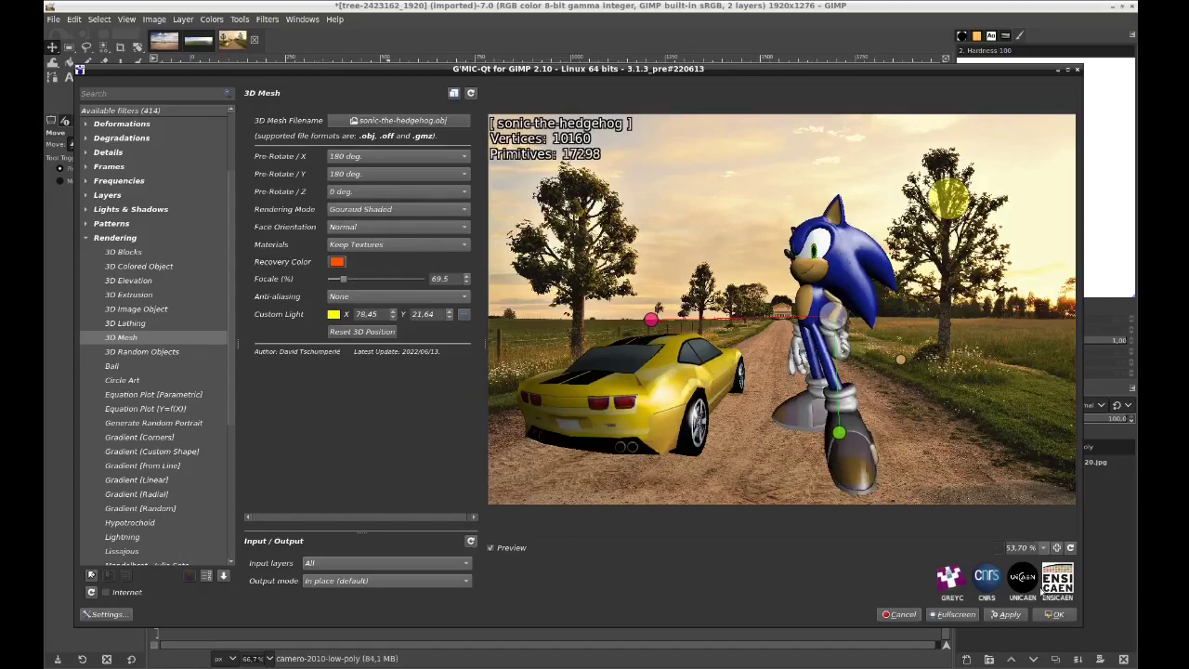
pyautogui.moveTo(837, 321); pyautogui.dragTo(862, 318)
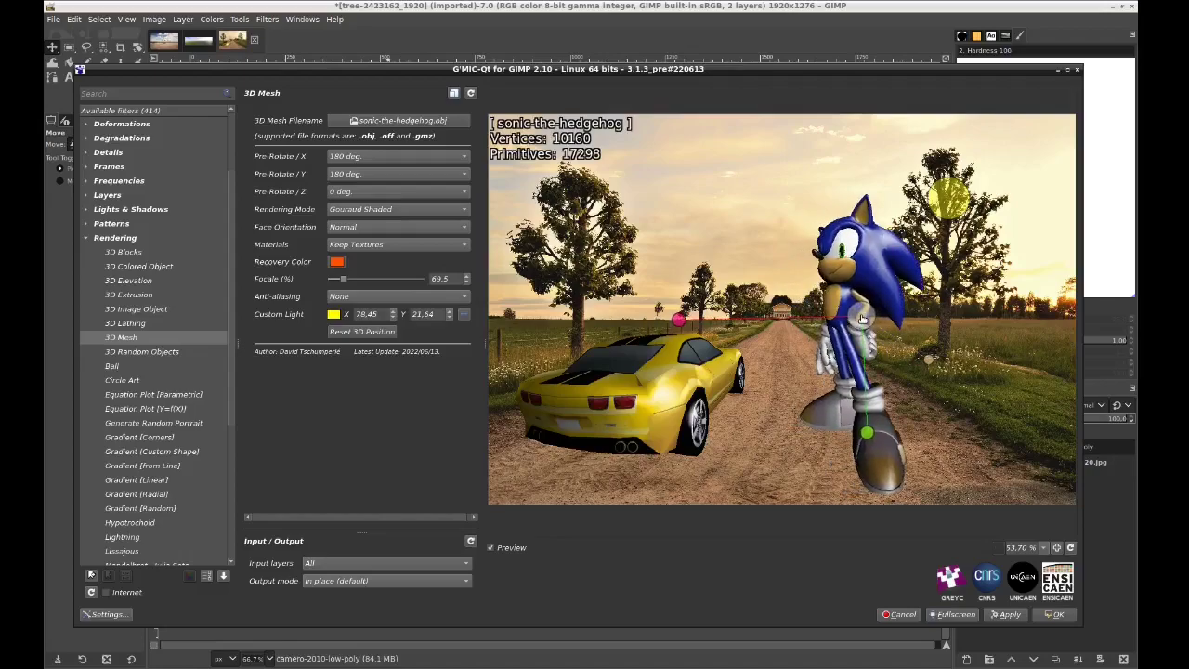
pyautogui.click(1052, 615)
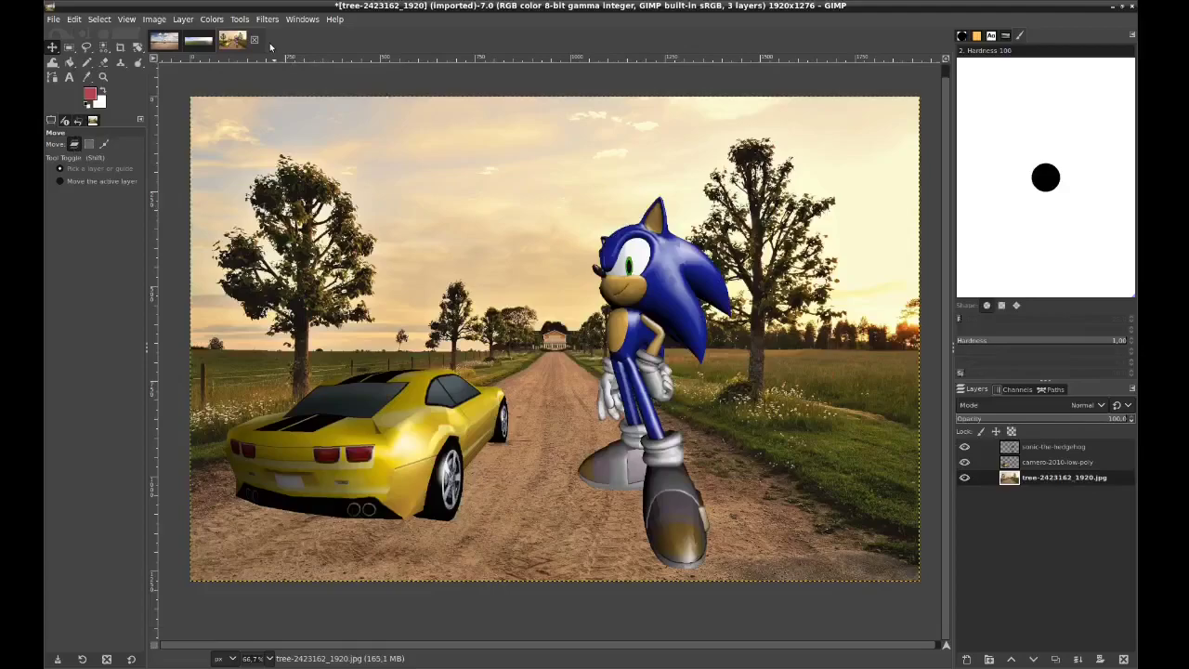
# - Reopen the 3D Mesh filter, reset its parameters to defaults, and load sonic-series-amy-rose.obj
pyautogui.click(267, 20)
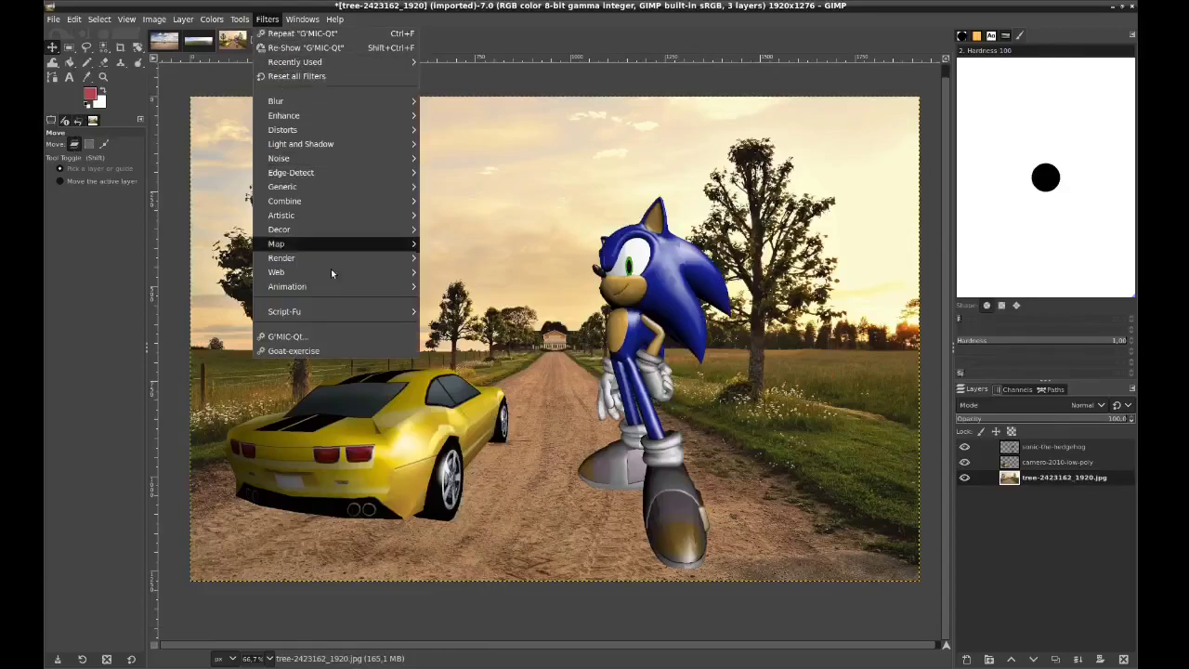
pyautogui.click(343, 335)
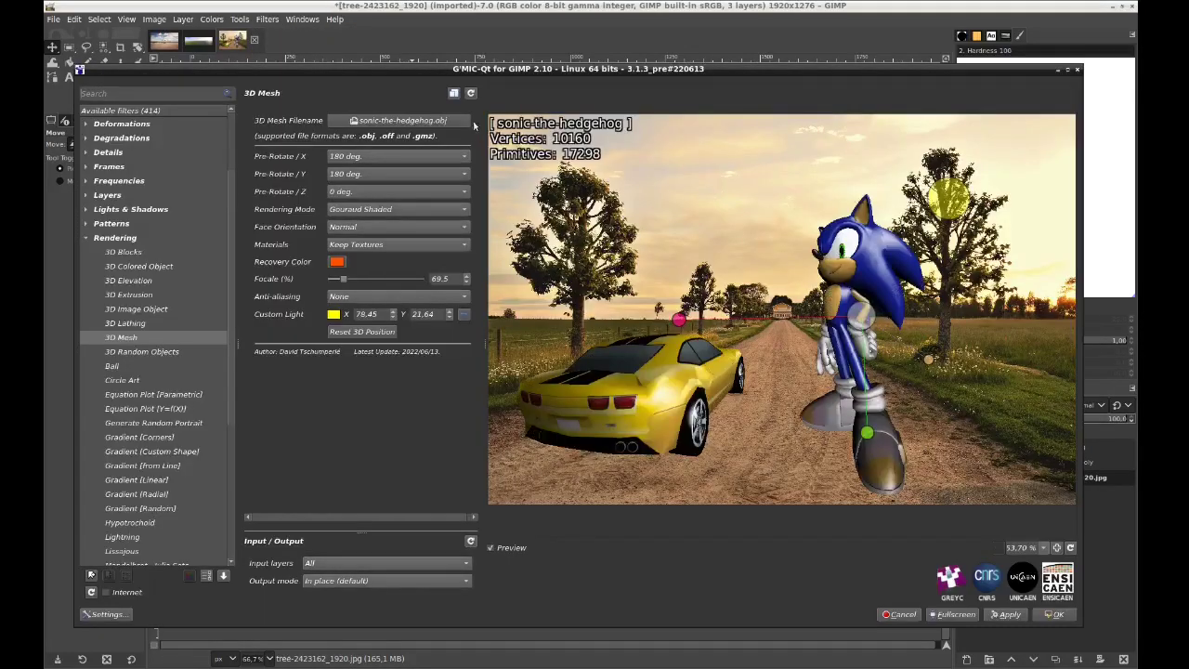
pyautogui.click(470, 94)
pyautogui.click(389, 120)
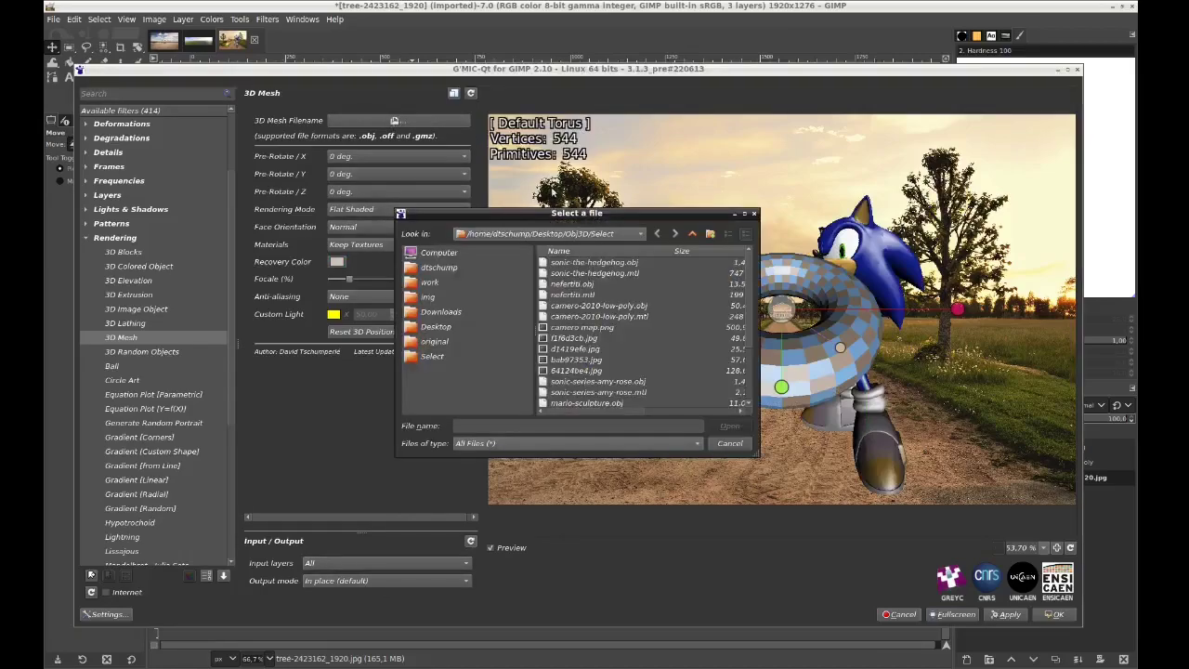
pyautogui.scroll(-2, 629, 310)
pyautogui.doubleClick(637, 351)
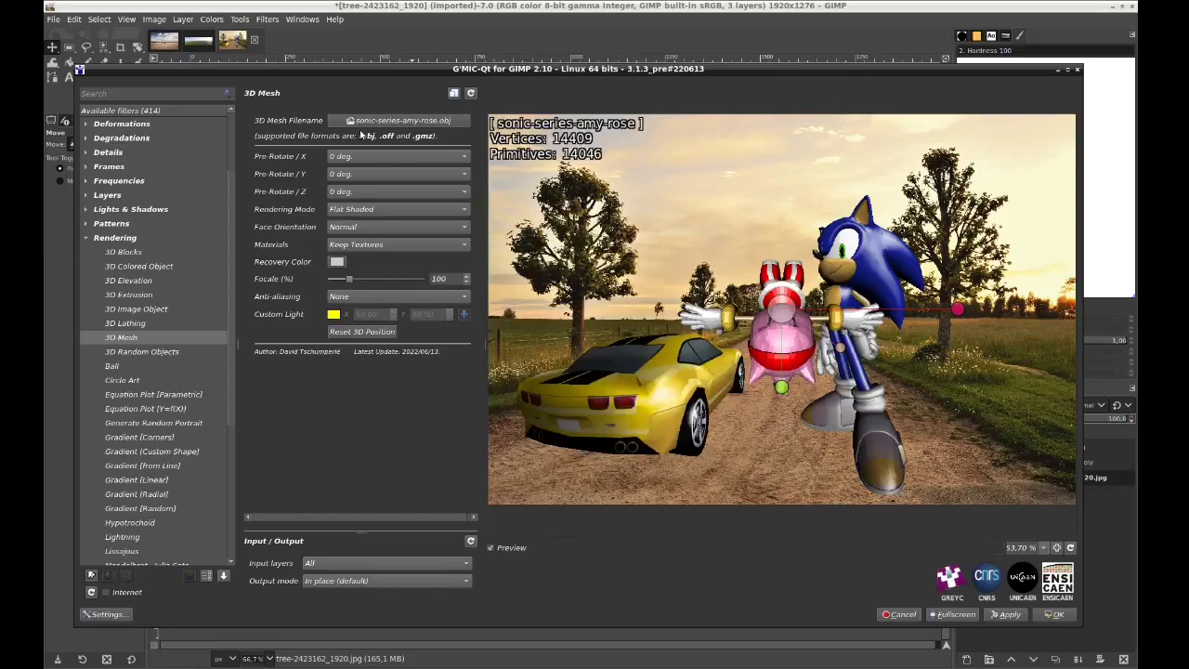
# - Set the Amy Rose mesh's X pre-rotation to 225 deg
pyautogui.click(362, 156)
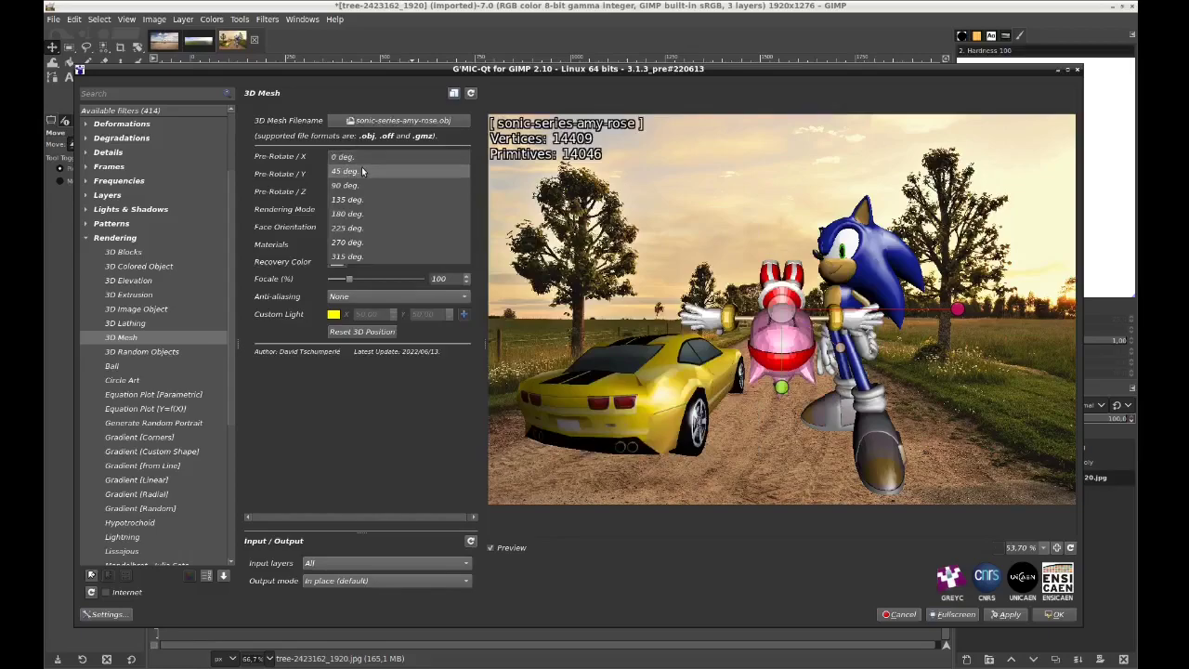
pyautogui.click(362, 173)
pyautogui.press('Down')
pyautogui.press('Down')
pyautogui.press('Down')
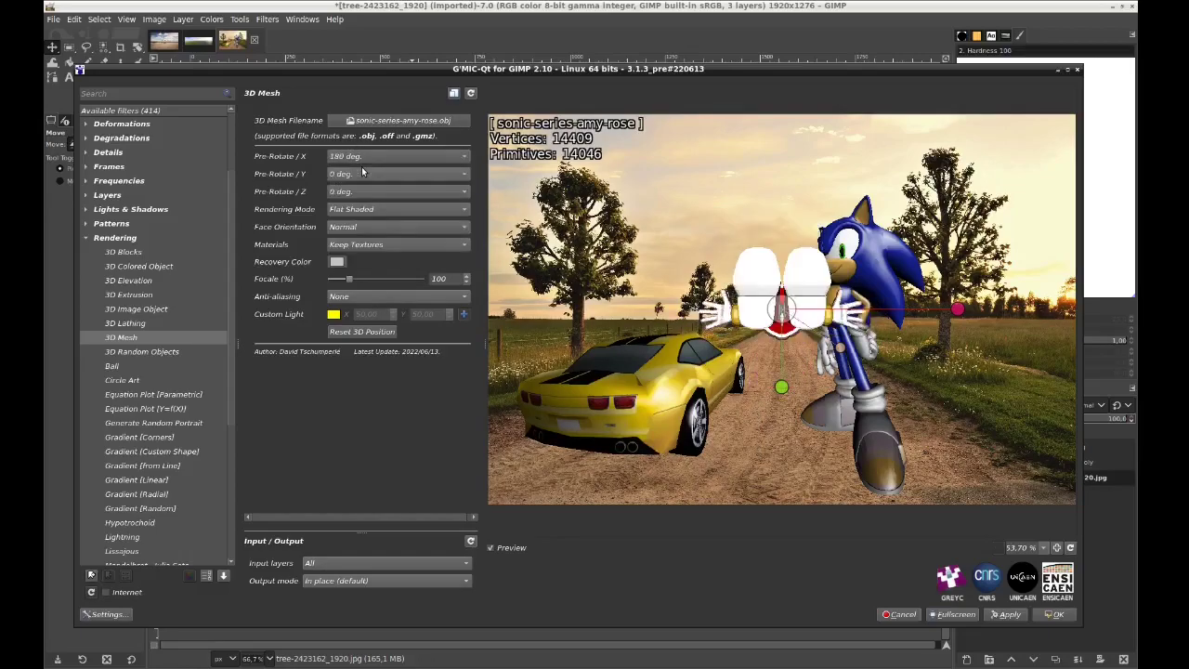
# - Set Gouraud Shaded rendering, and shrink and turn the Amy Rose mesh so she stands far down the road between the car and Sonic
pyautogui.moveTo(790, 313)
pyautogui.mouseDown()
pyautogui.moveTo(827, 308)
pyautogui.moveTo(803, 270)
pyautogui.moveTo(803, 321)
pyautogui.mouseUp()
pyautogui.click(356, 210)
pyautogui.click(355, 224)
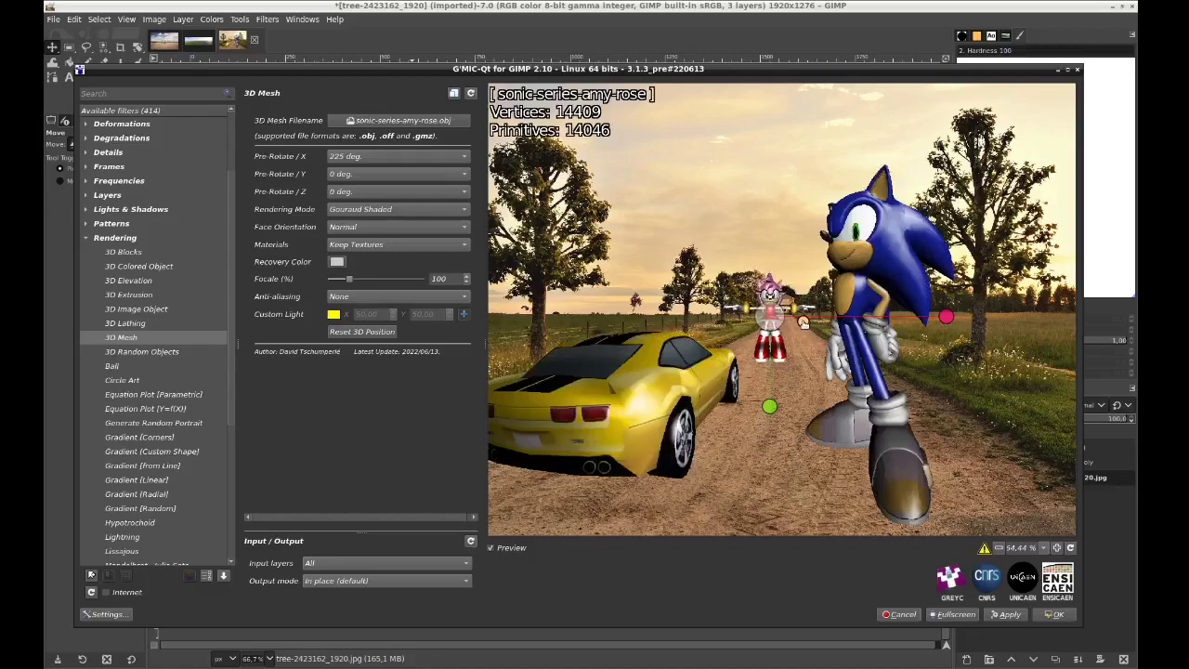
pyautogui.moveTo(946, 317)
pyautogui.mouseDown()
pyautogui.moveTo(933, 318)
pyautogui.moveTo(944, 313)
pyautogui.mouseUp()
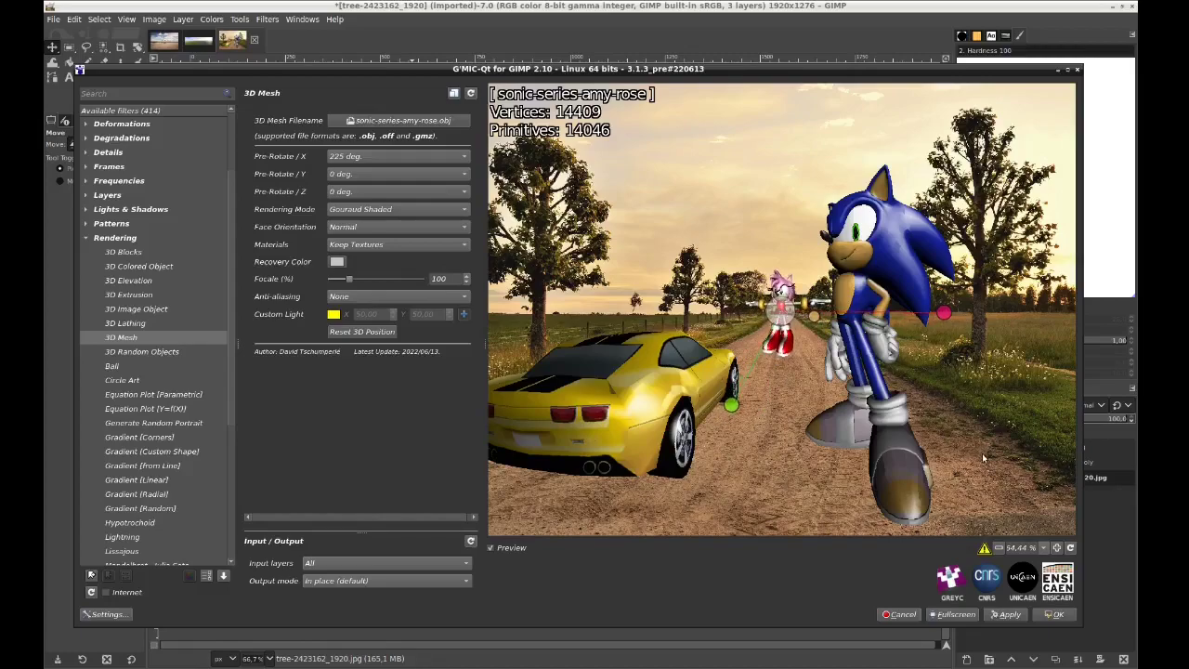
# - Enable the custom light, place it at X 70.22, Y 21.66 near Sonic's head, and apply the 3D Mesh filter
pyautogui.click(459, 317)
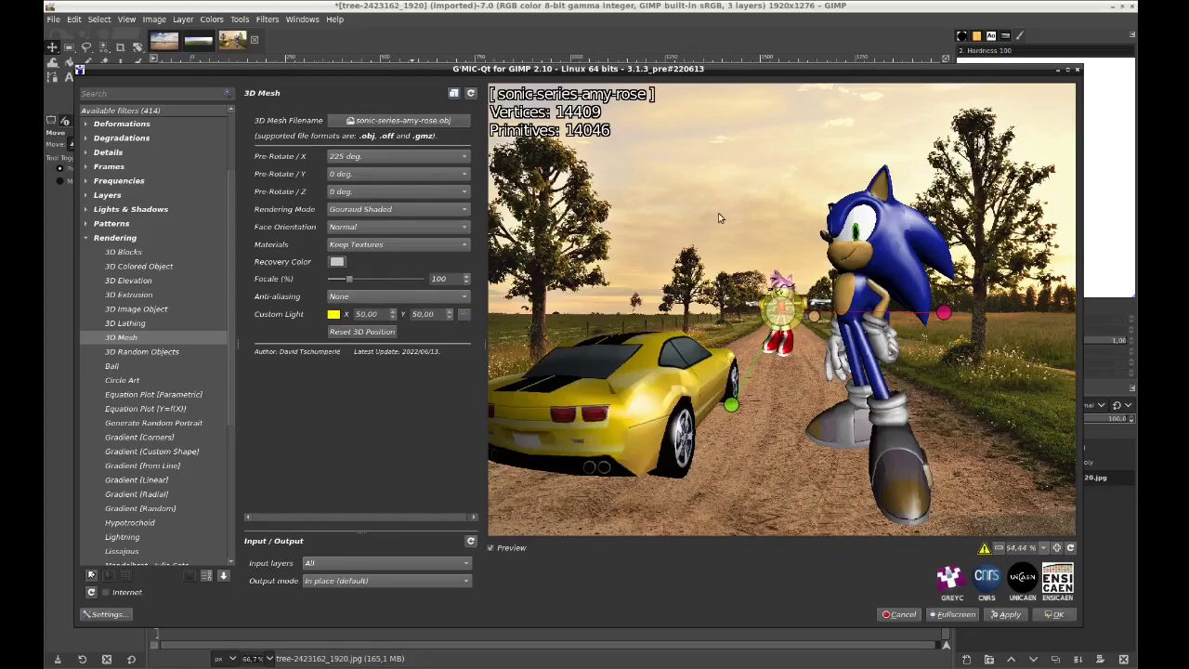
pyautogui.moveTo(780, 311); pyautogui.dragTo(901, 184)
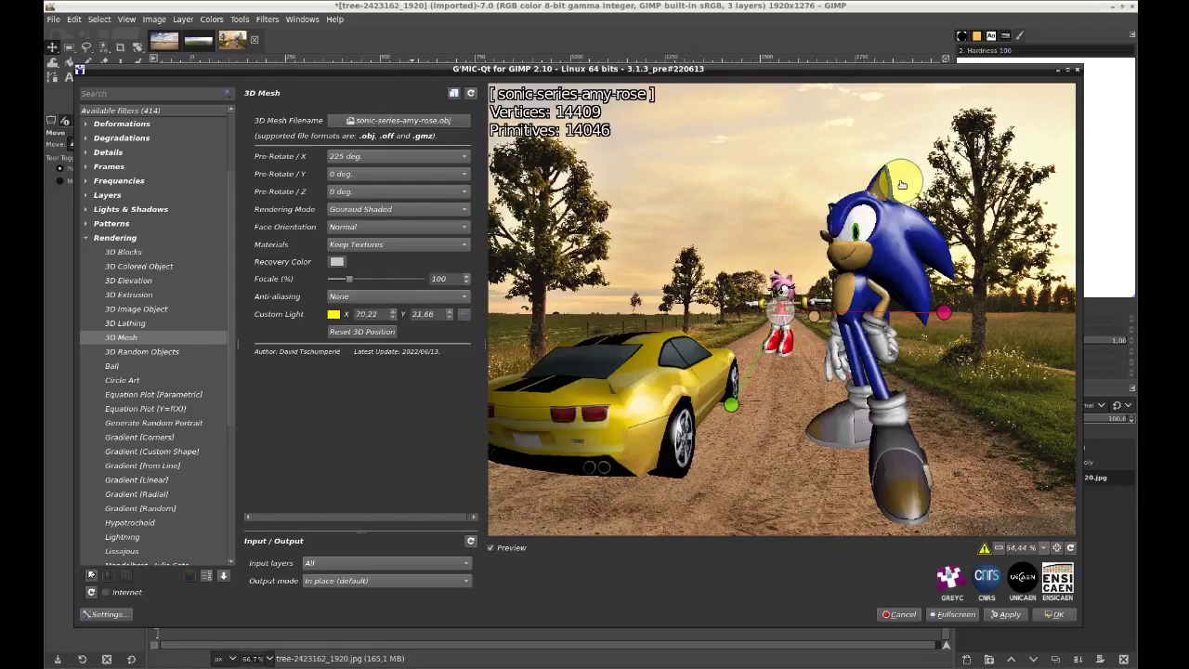
pyautogui.click(1054, 614)
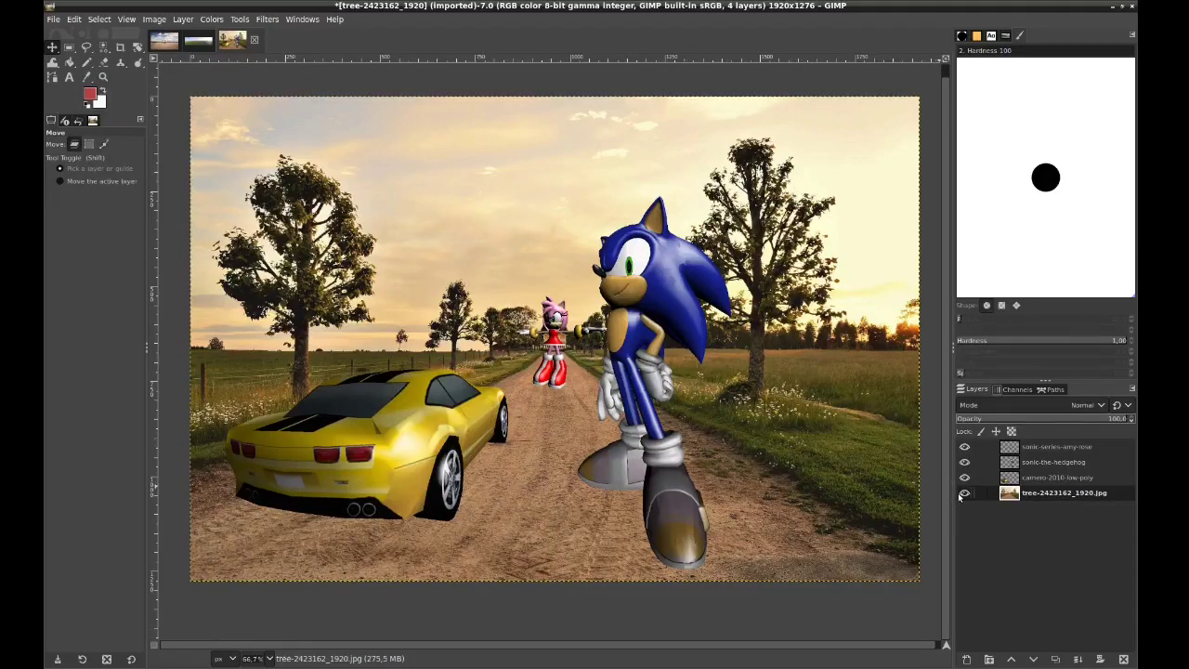
# - Check the separate mesh layers by hiding the road photo and each mesh, and show all layers again
pyautogui.click(965, 493)
pyautogui.click(964, 476)
pyautogui.click(965, 462)
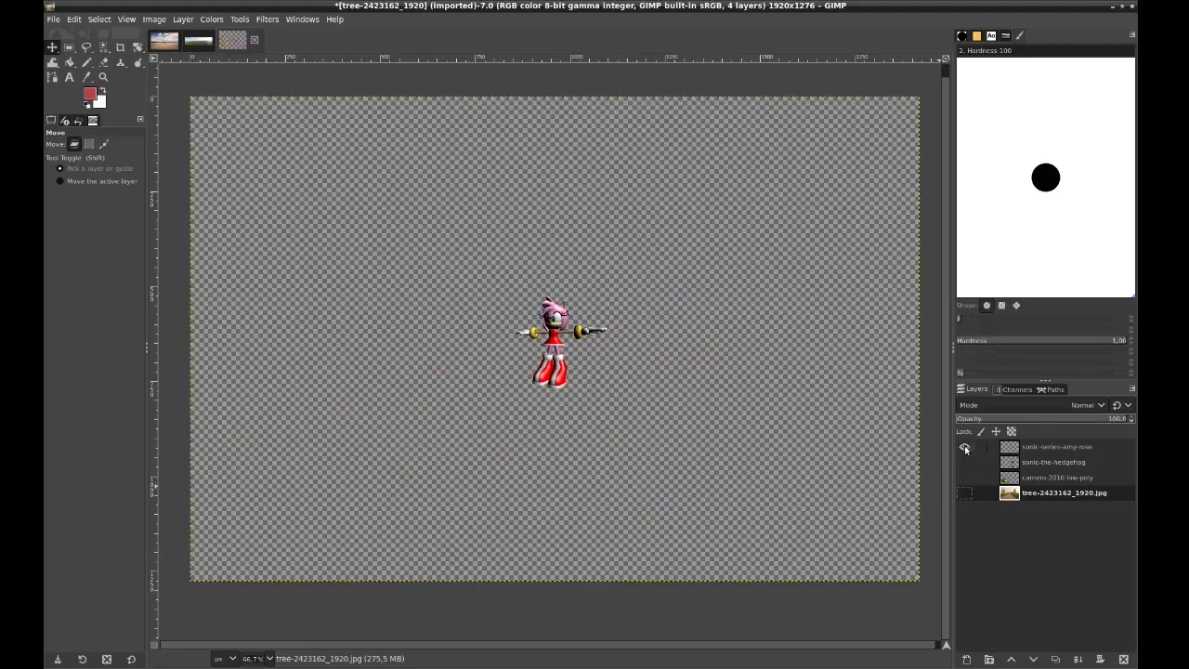
pyautogui.click(964, 445)
pyautogui.click(964, 462)
pyautogui.click(964, 476)
pyautogui.click(964, 446)
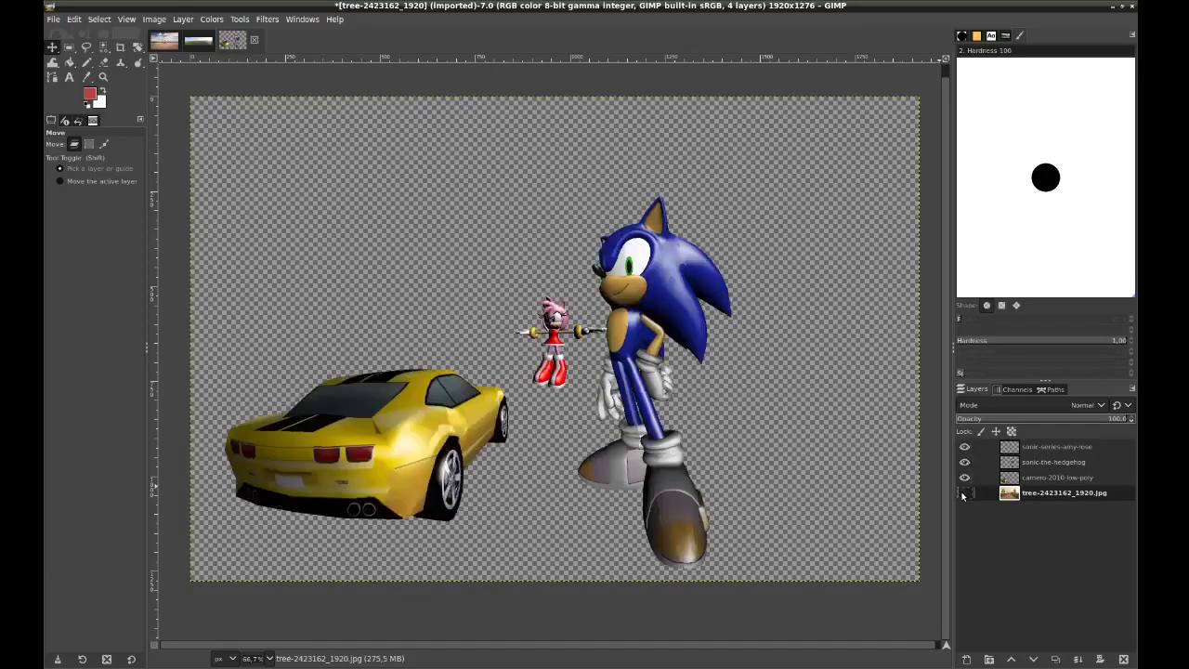
pyautogui.click(965, 493)
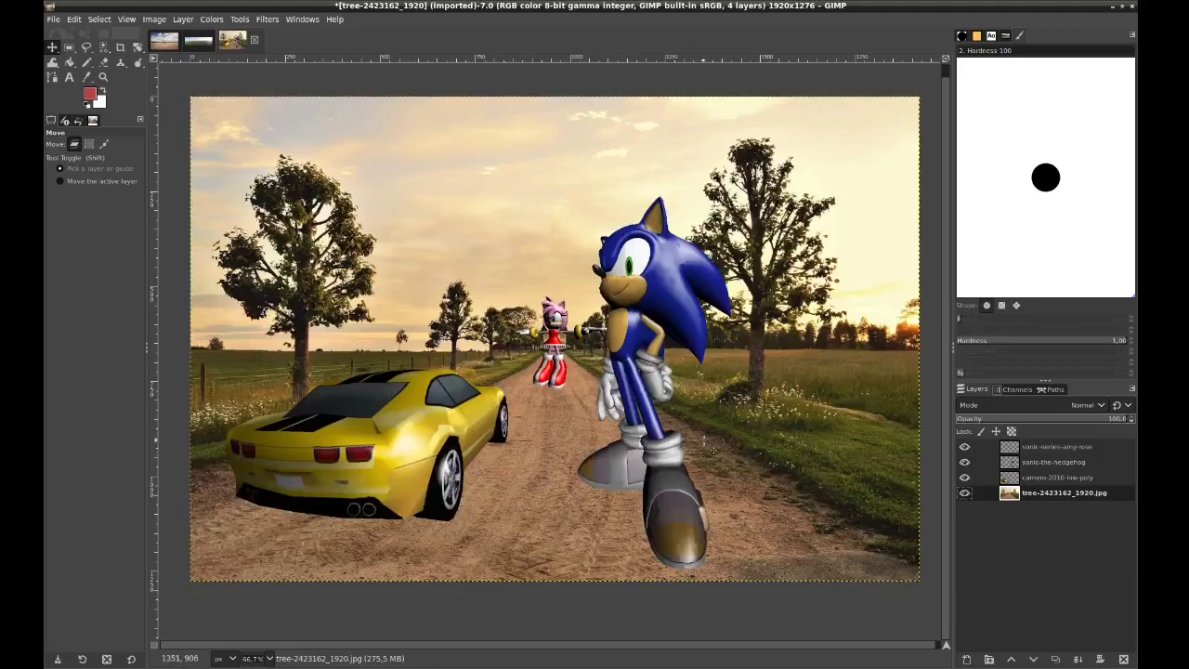